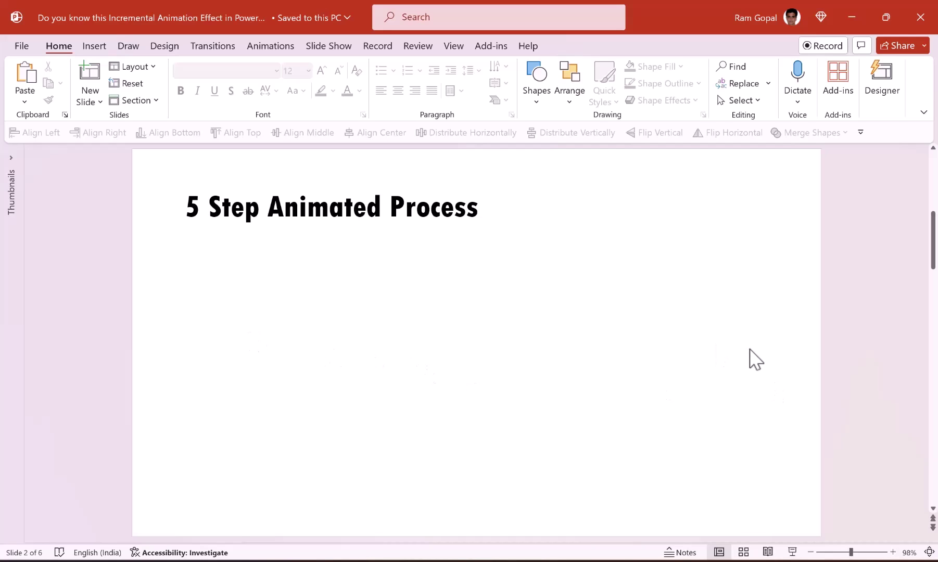
# Step: Draw a tall plain rectangle below the slide title
pyautogui.click(537, 97)
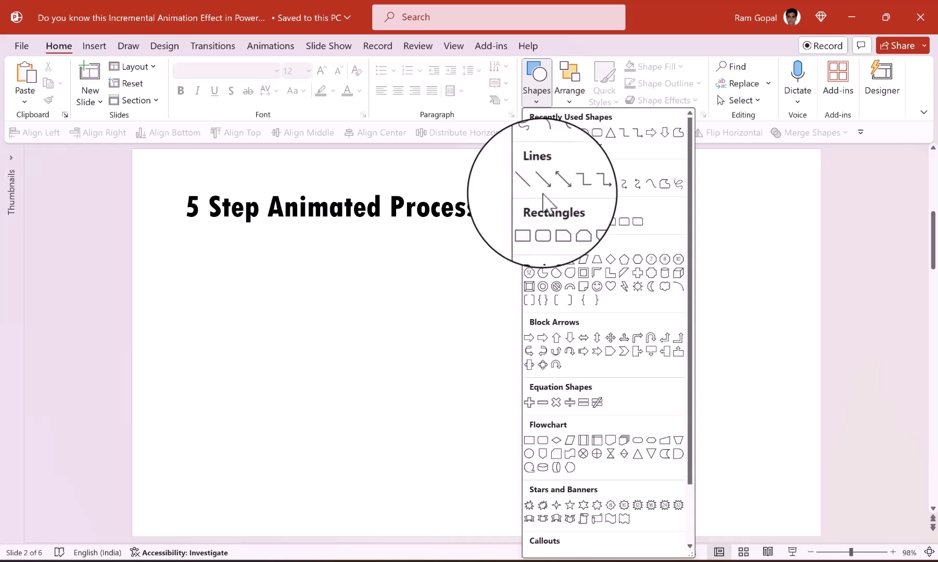
pyautogui.click(530, 224)
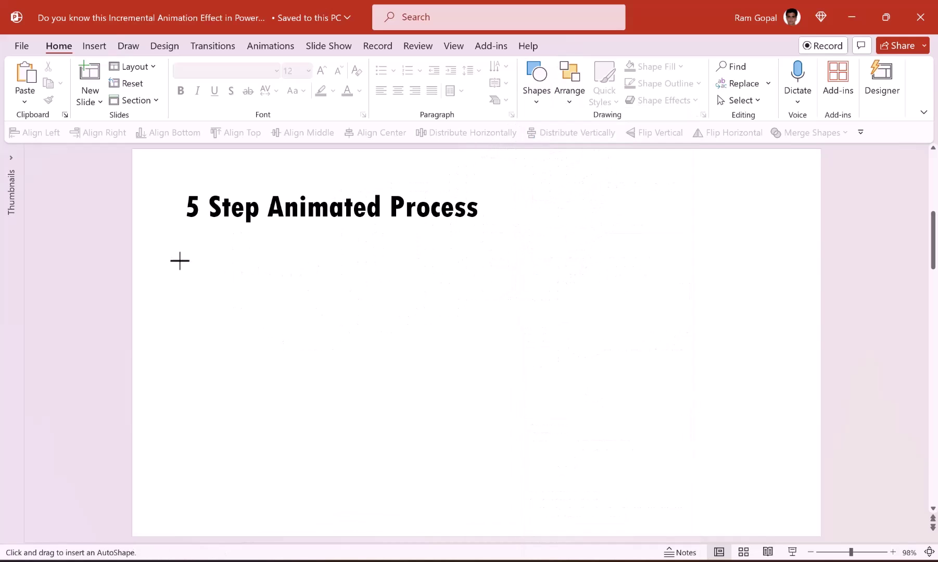
pyautogui.moveTo(186, 249); pyautogui.dragTo(298, 427)
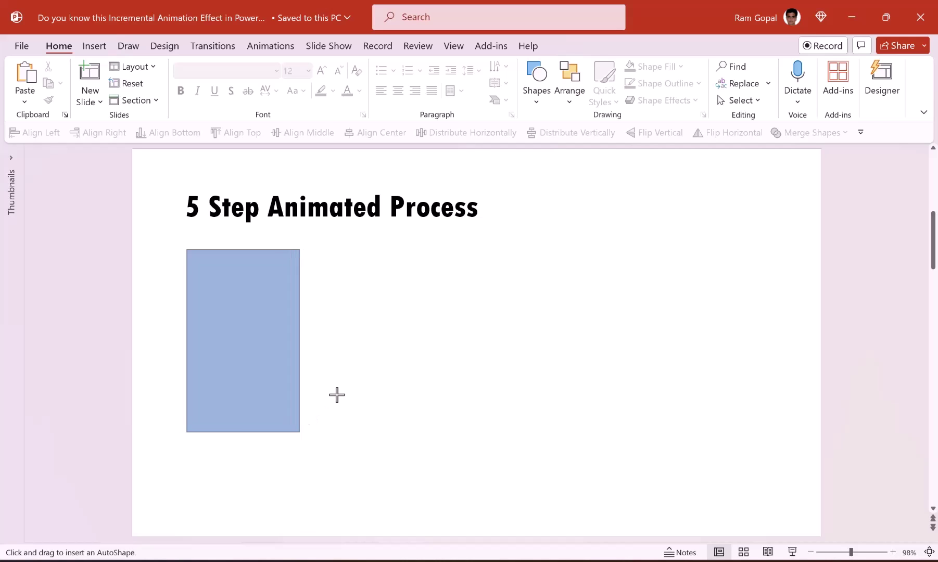
# Step: Add a Top Corners Rounded strip 1.3 cm tall, flipped vertically and snapped beneath the rectangle
pyautogui.click(542, 101)
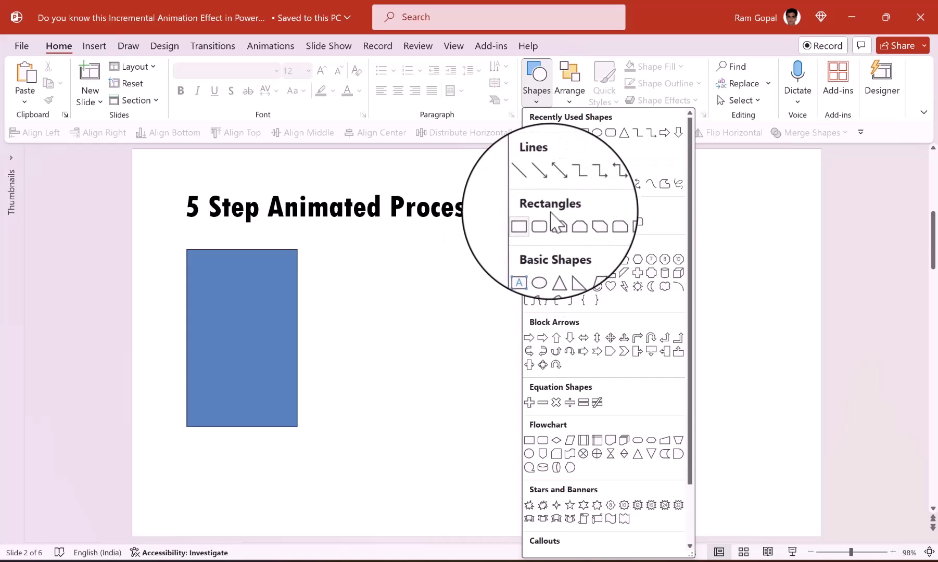
pyautogui.click(625, 223)
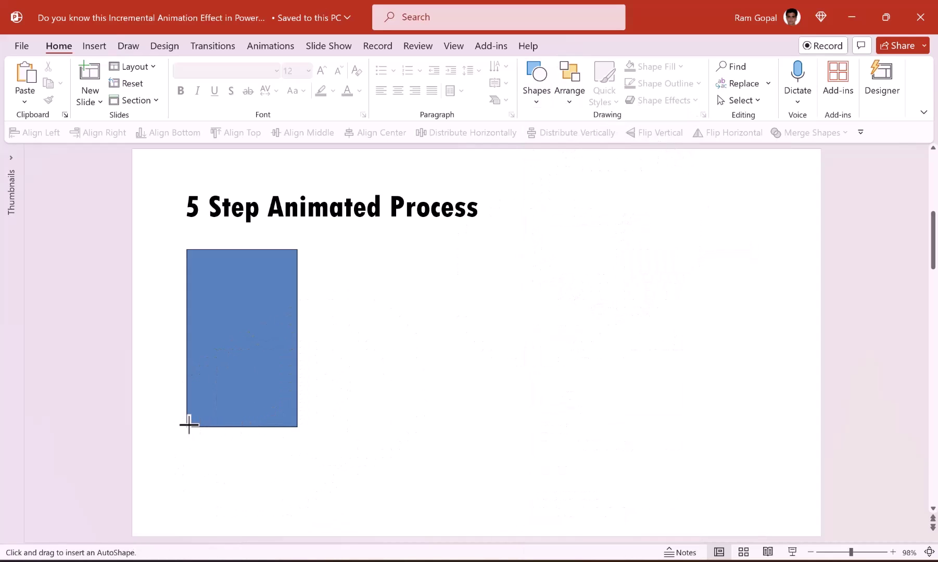
pyautogui.moveTo(254, 433)
pyautogui.mouseDown()
pyautogui.moveTo(300, 443)
pyautogui.moveTo(296, 429)
pyautogui.moveTo(226, 437)
pyautogui.moveTo(517, 431)
pyautogui.mouseUp()
pyautogui.moveTo(242, 447); pyautogui.dragTo(250, 454)
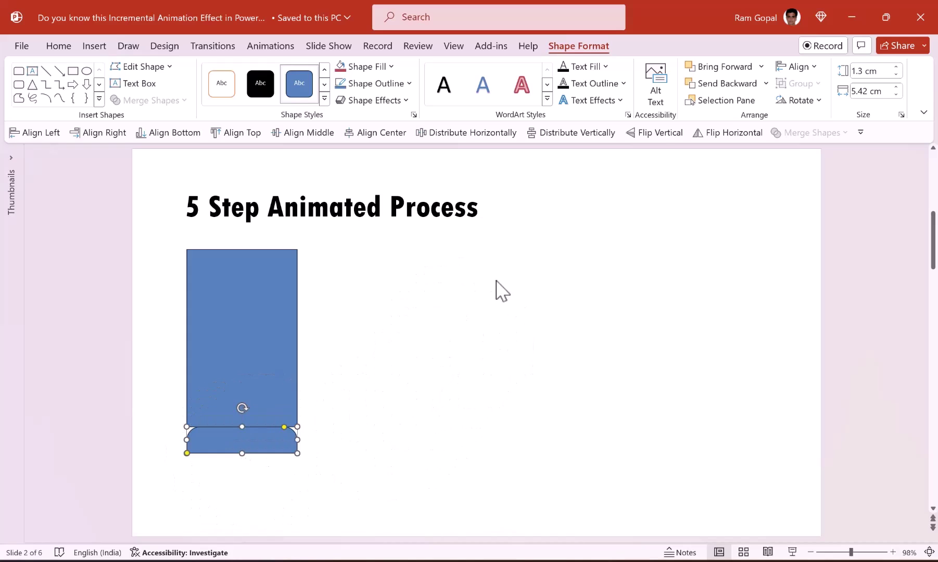
pyautogui.click(651, 136)
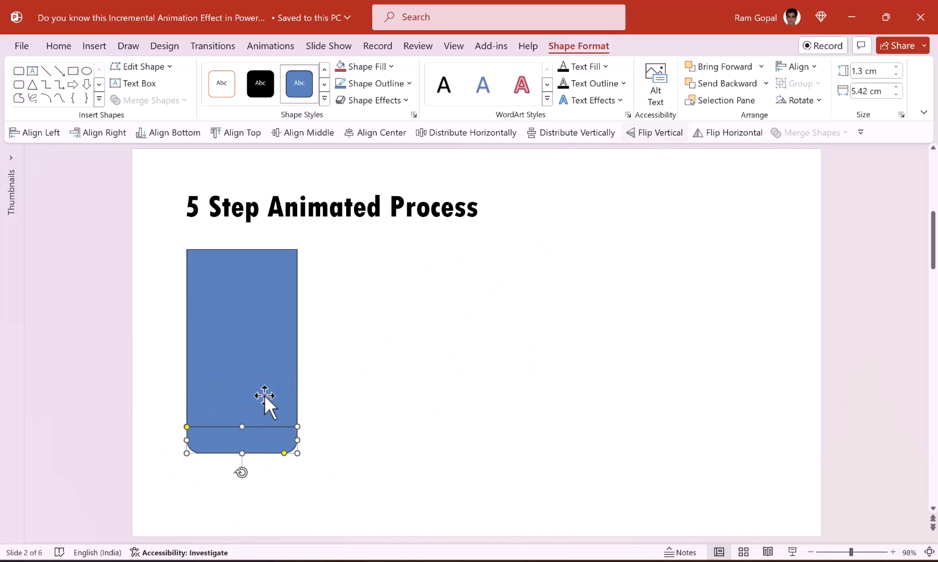
pyautogui.moveTo(229, 437); pyautogui.dragTo(229, 443)
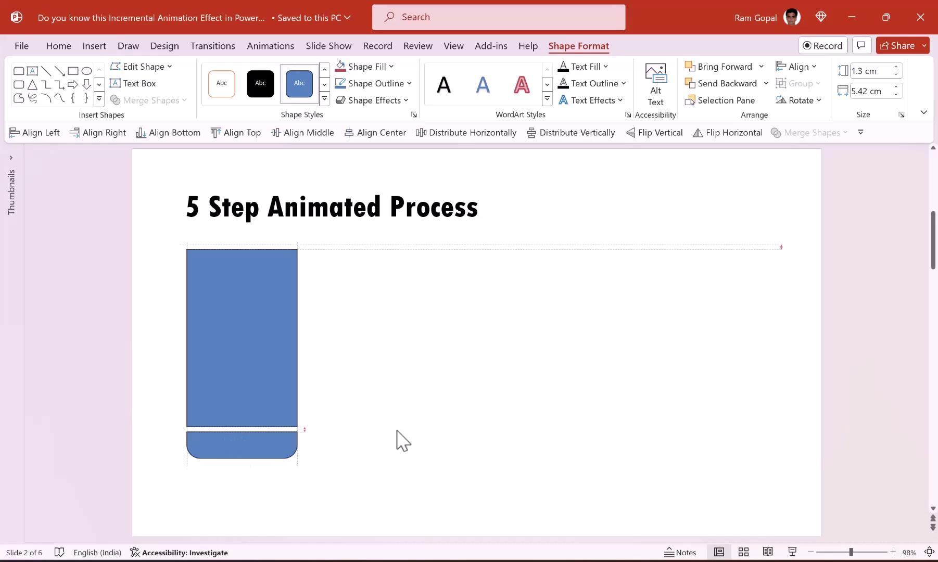
pyautogui.click(324, 446)
# Step: Fill the bottom strip teal and the tall rectangle very light blue, with no outline on either
pyautogui.click(276, 447)
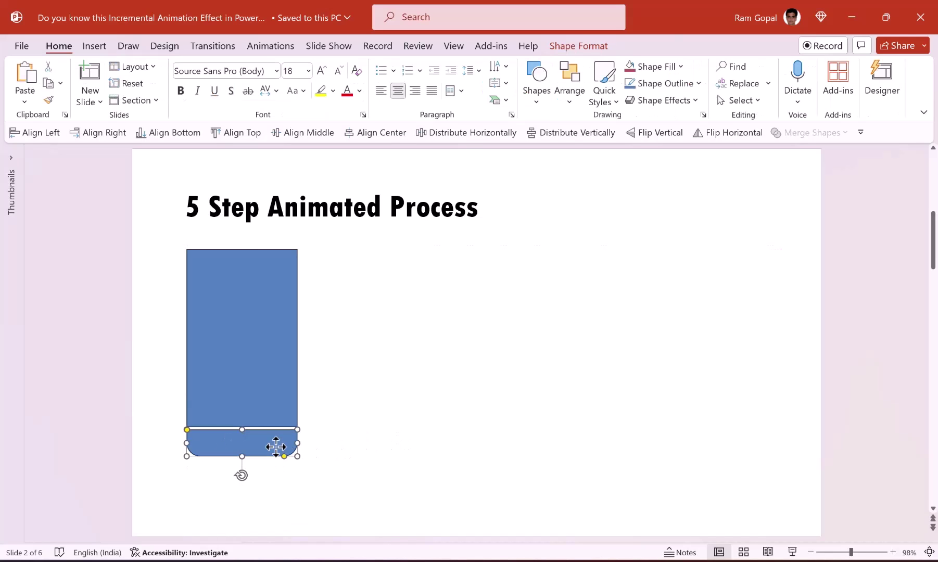
pyautogui.click(667, 66)
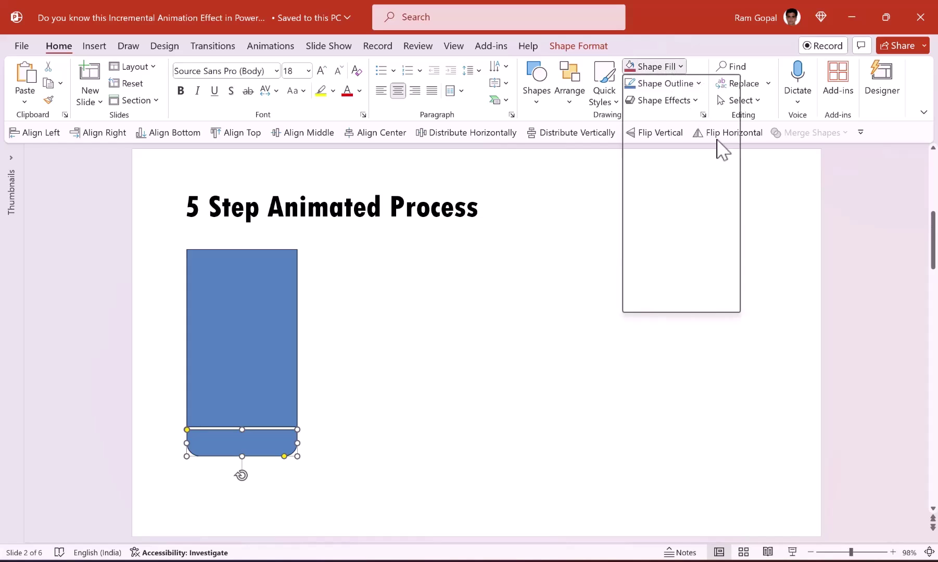
pyautogui.click(722, 146)
pyautogui.click(272, 313)
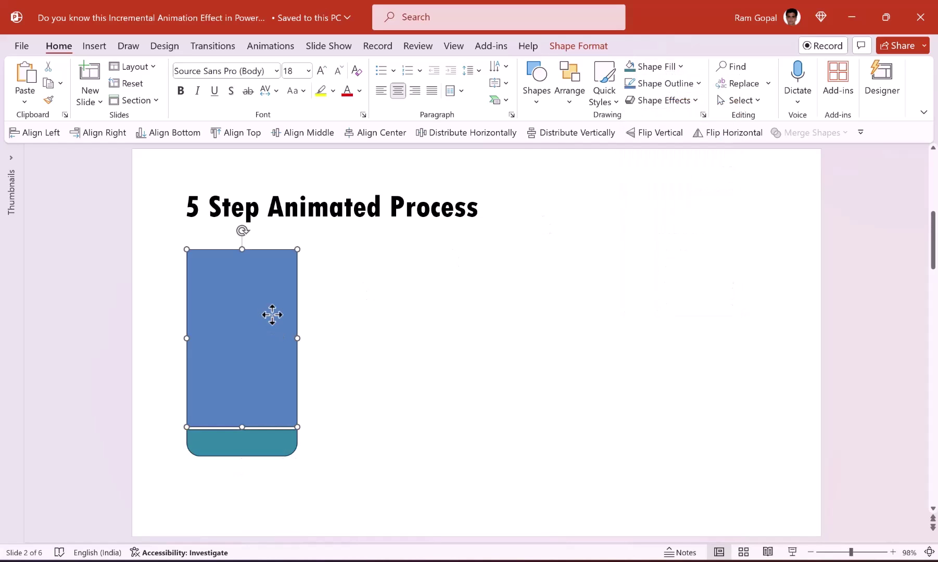
pyautogui.click(669, 68)
pyautogui.click(676, 116)
pyautogui.moveTo(331, 492); pyautogui.dragTo(167, 234)
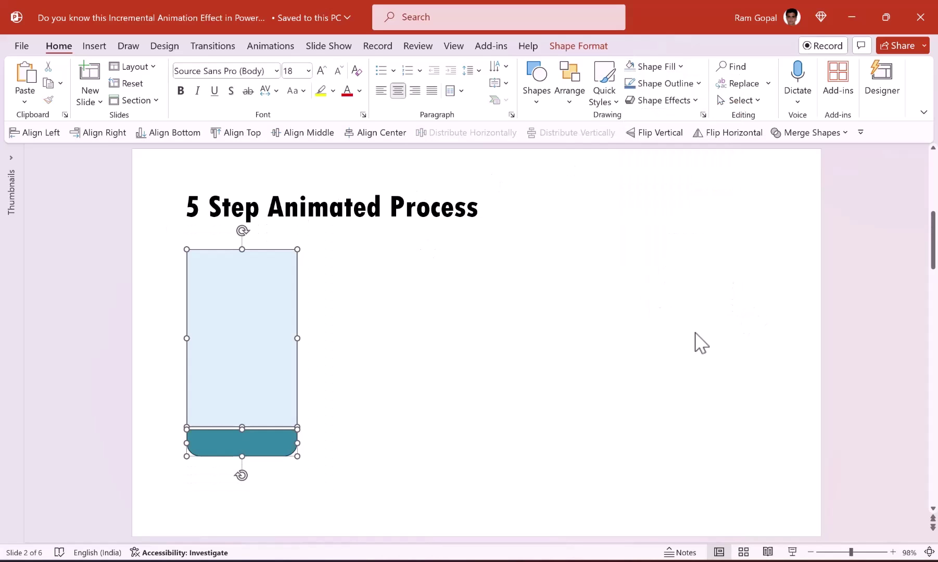
pyautogui.click(695, 83)
pyautogui.click(502, 335)
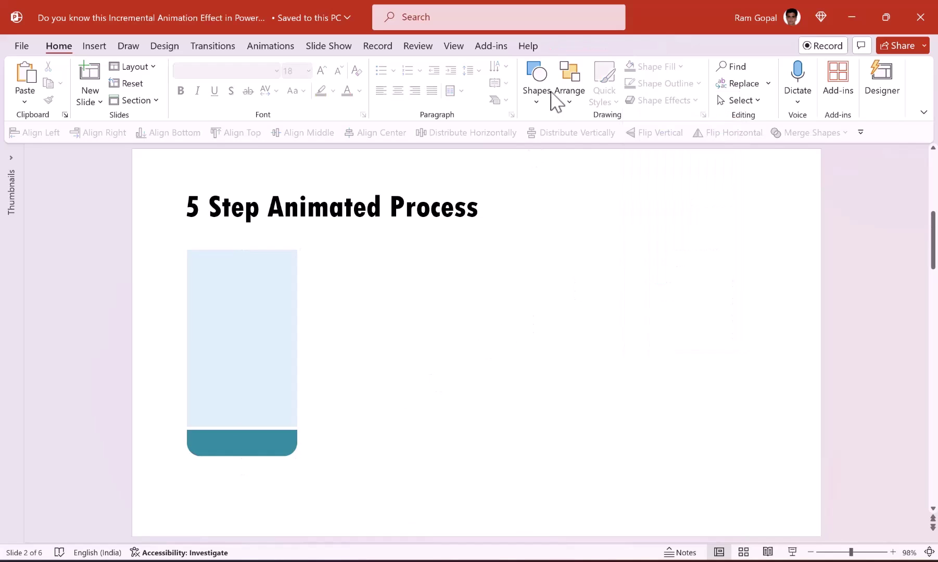
# Step: Paste a 'Subtitle text' label in white 20 pt Tw Cen MT Condensed Extra Bold onto the teal strip
pyautogui.click(540, 94)
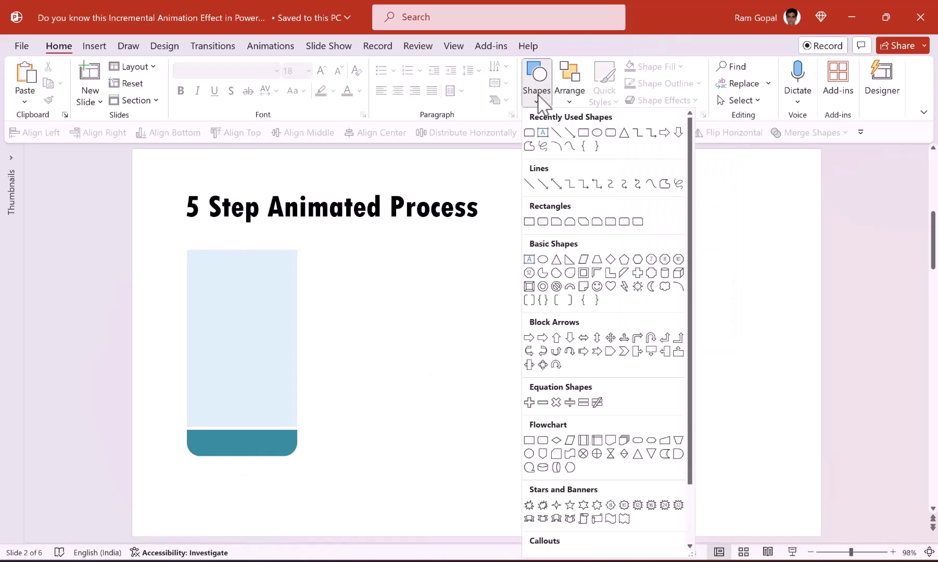
pyautogui.press('Escape')
pyautogui.hotkey('ctrl', 'v')
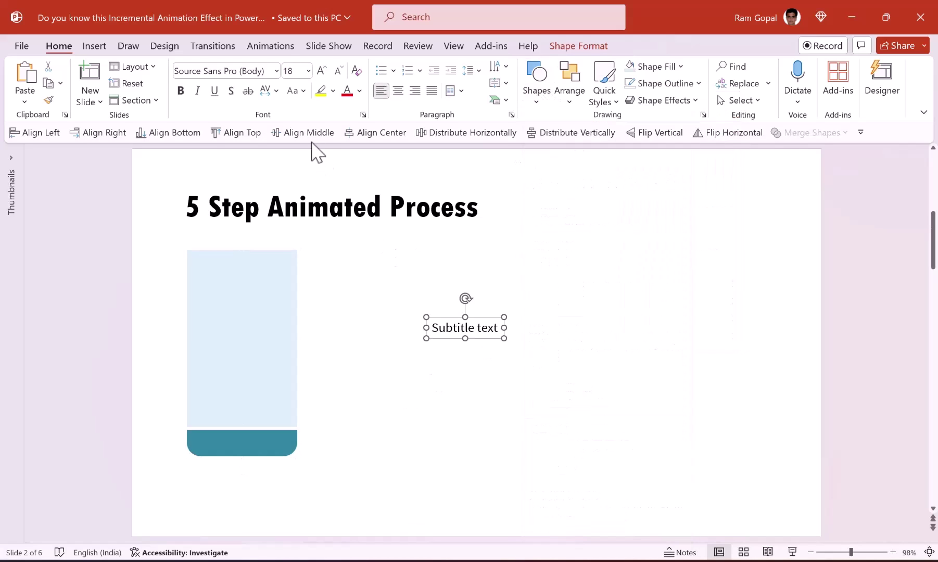
pyautogui.click(322, 73)
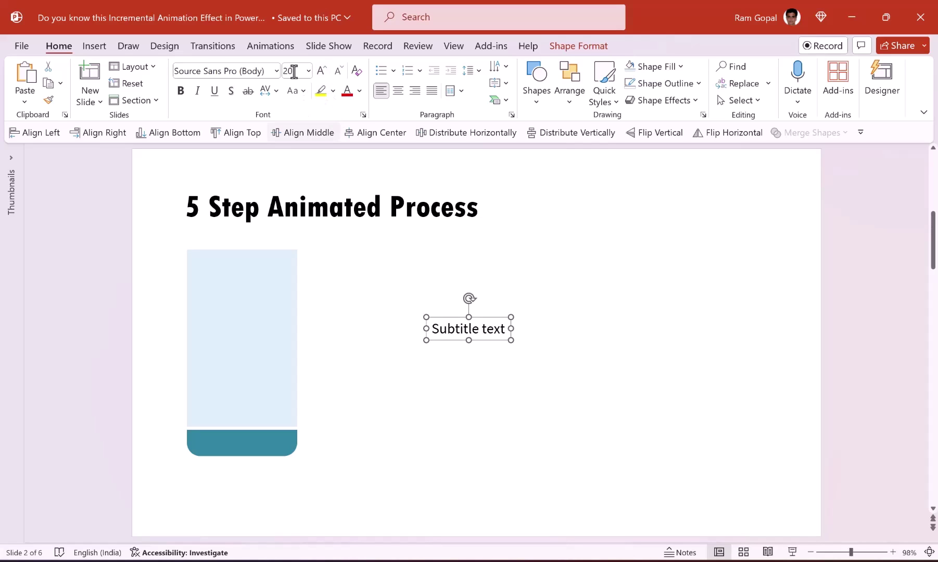
pyautogui.click(276, 71)
pyautogui.click(312, 156)
pyautogui.moveTo(478, 322); pyautogui.dragTo(251, 432)
pyautogui.click(359, 91)
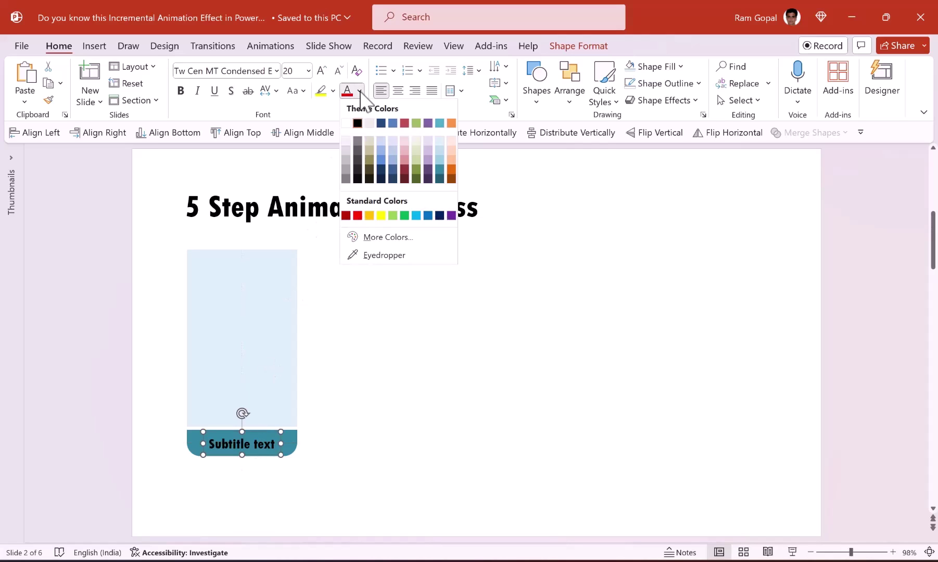
pyautogui.click(346, 123)
pyautogui.press('Escape')
pyautogui.click(535, 104)
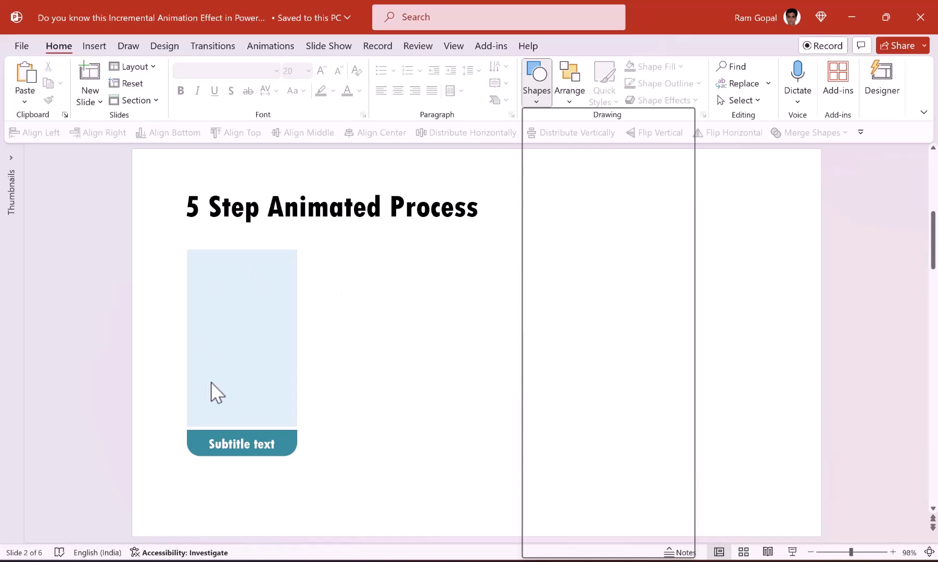
# Step: Paste the sample body text into the tall rectangle and group the three parts into one card
pyautogui.hotkey('ctrl', 'v')
pyautogui.moveTo(253, 277)
pyautogui.mouseDown()
pyautogui.moveTo(264, 262)
pyautogui.moveTo(271, 281)
pyautogui.mouseUp()
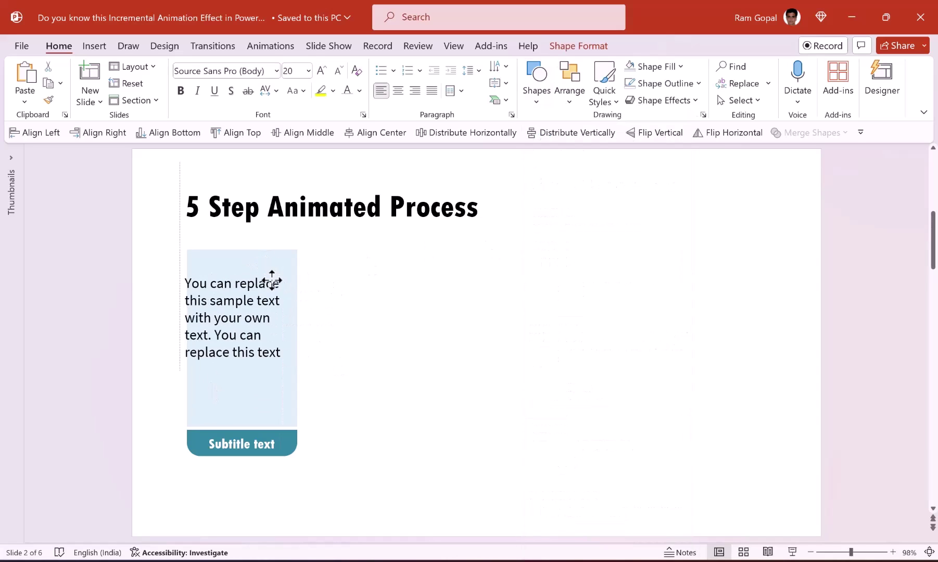
pyautogui.moveTo(334, 486); pyautogui.dragTo(154, 226)
pyautogui.hotkey('ctrl', 'g')
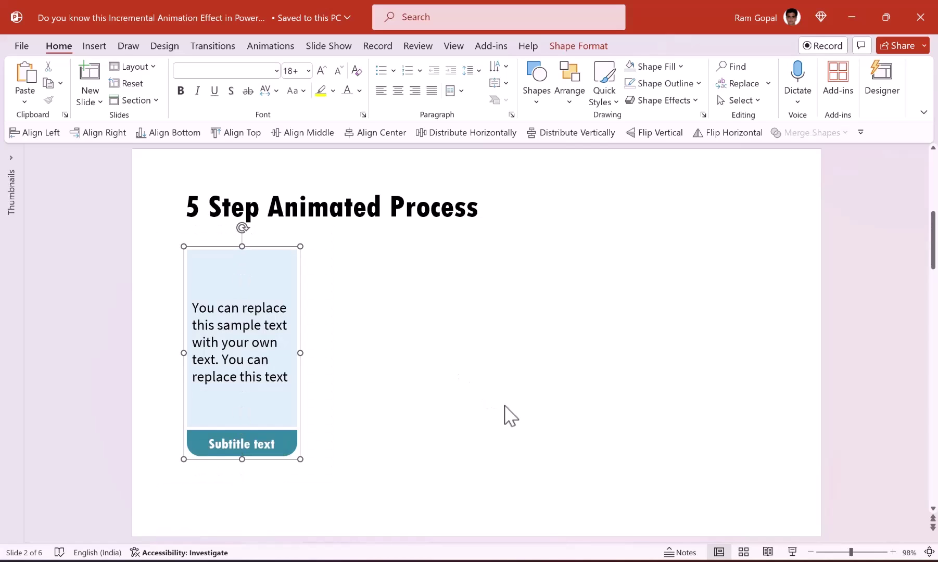
# Step: Duplicate the card with Ctrl+D into five evenly spaced cards and centre the row on the slide
pyautogui.hotkey('ctrl', 'd')
pyautogui.moveTo(309, 297); pyautogui.dragTo(421, 287)
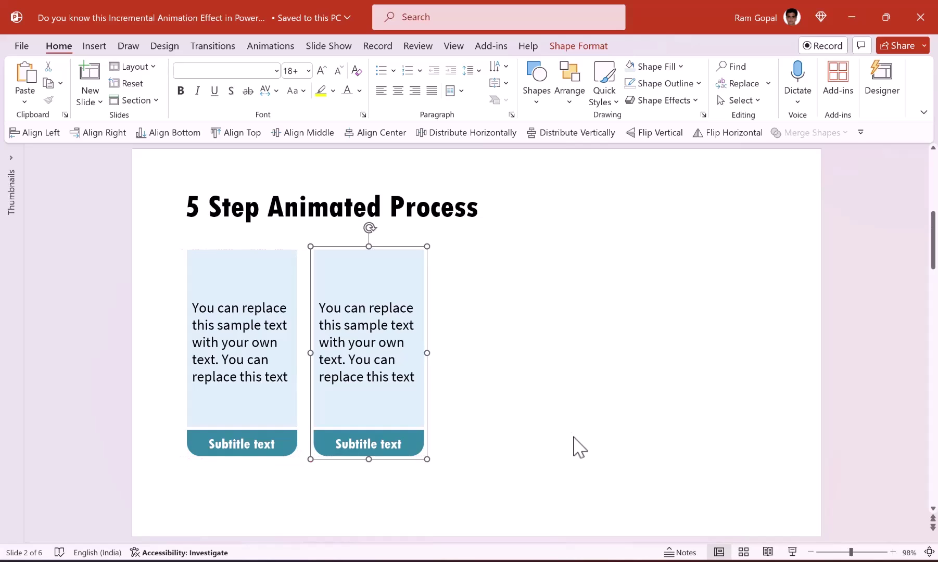
pyautogui.hotkey('ctrl', 'd')
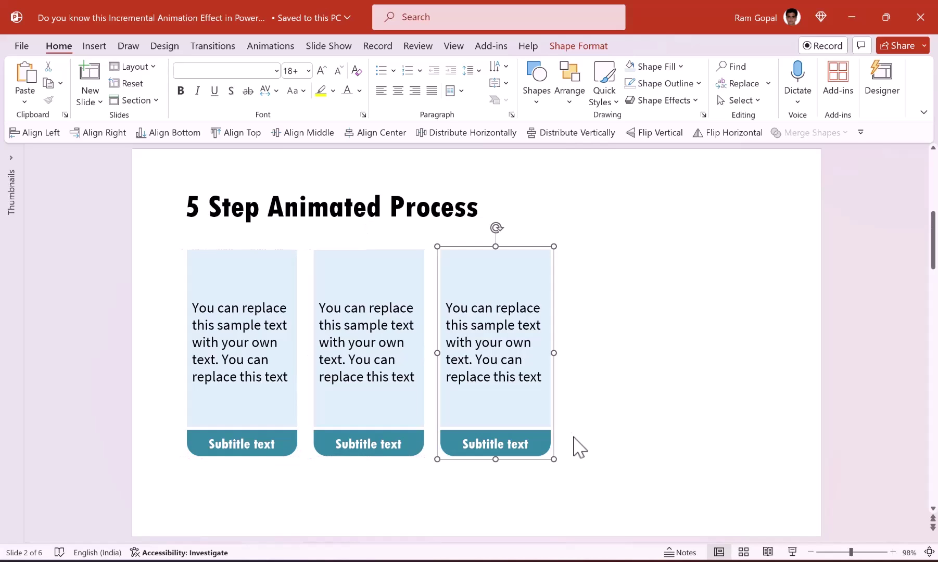
pyautogui.hotkey('ctrl', 'd')
pyautogui.hotkey('ctrl', 'd')
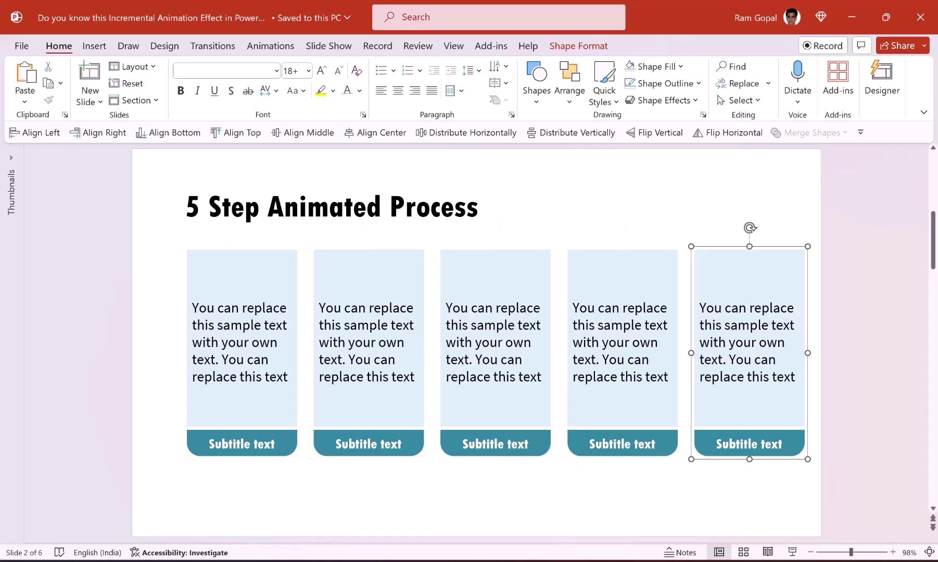
pyautogui.moveTo(847, 494); pyautogui.dragTo(91, 206)
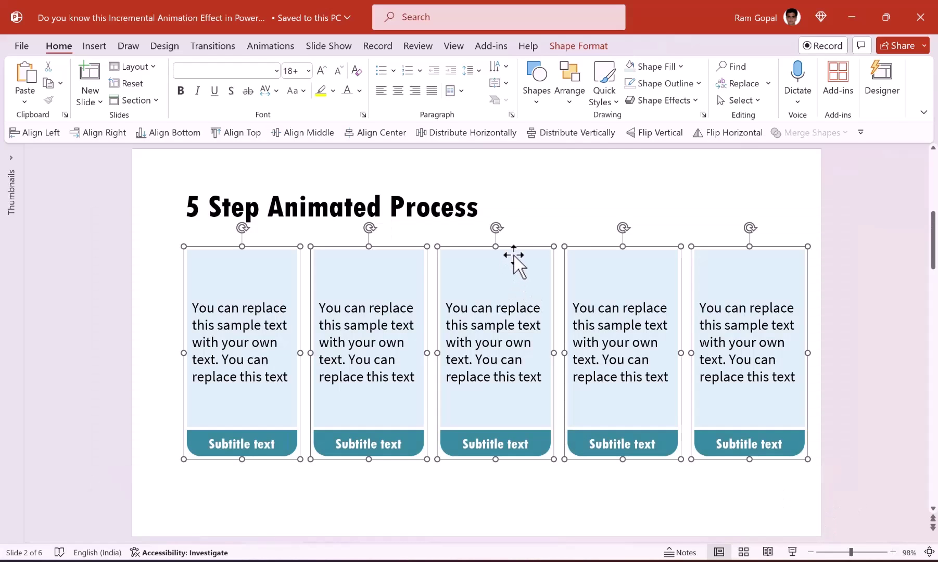
pyautogui.moveTo(514, 248); pyautogui.dragTo(502, 252)
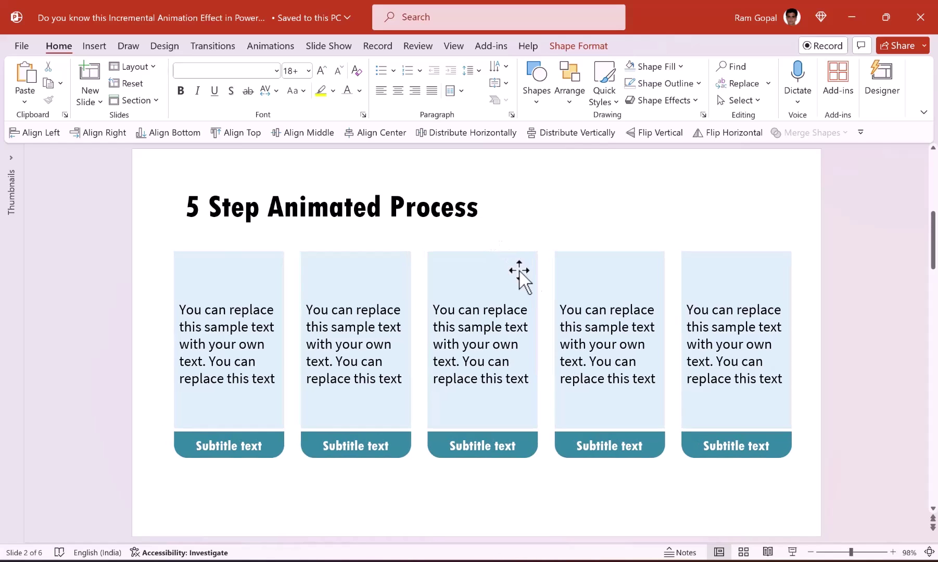
pyautogui.click(812, 356)
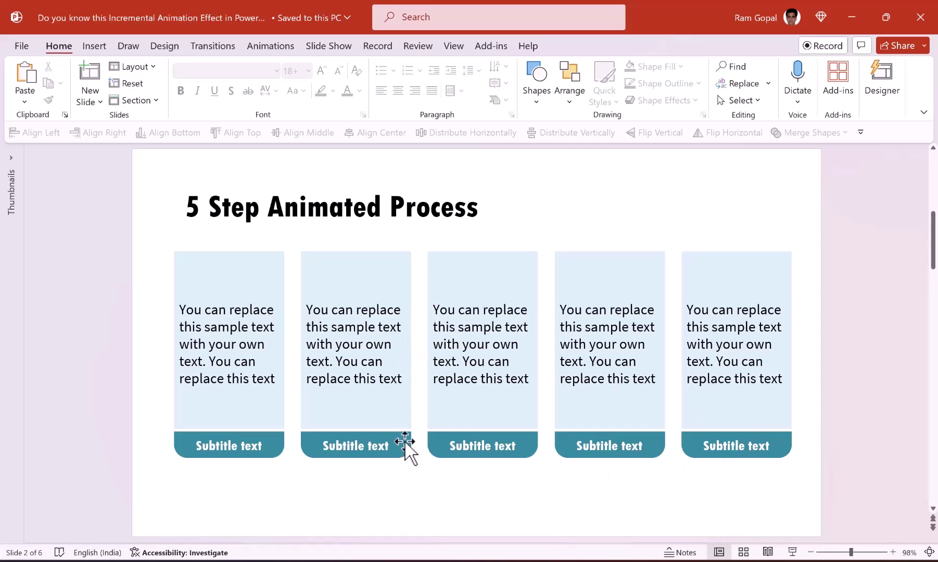
pyautogui.moveTo(141, 244); pyautogui.dragTo(859, 508)
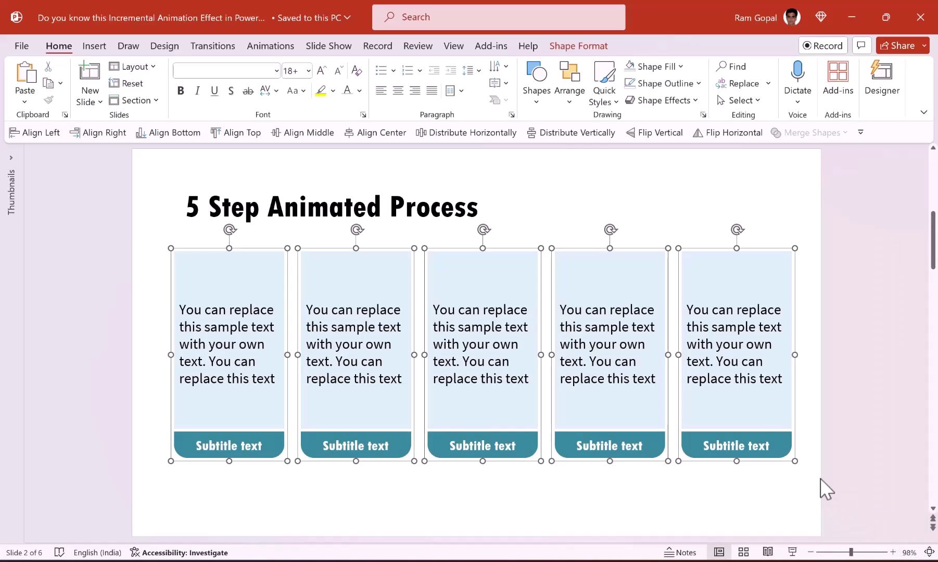
pyautogui.rightClick(792, 302)
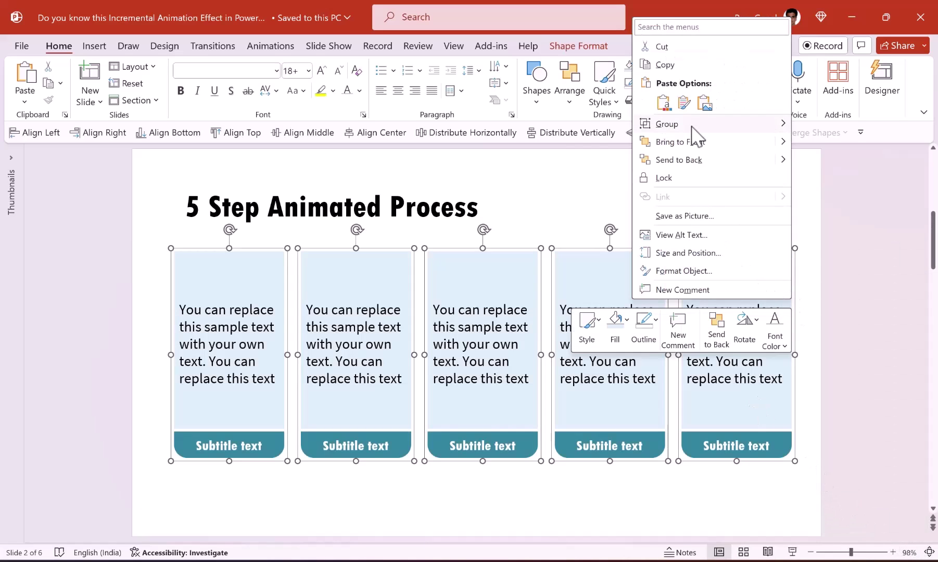
pyautogui.moveTo(693, 128)
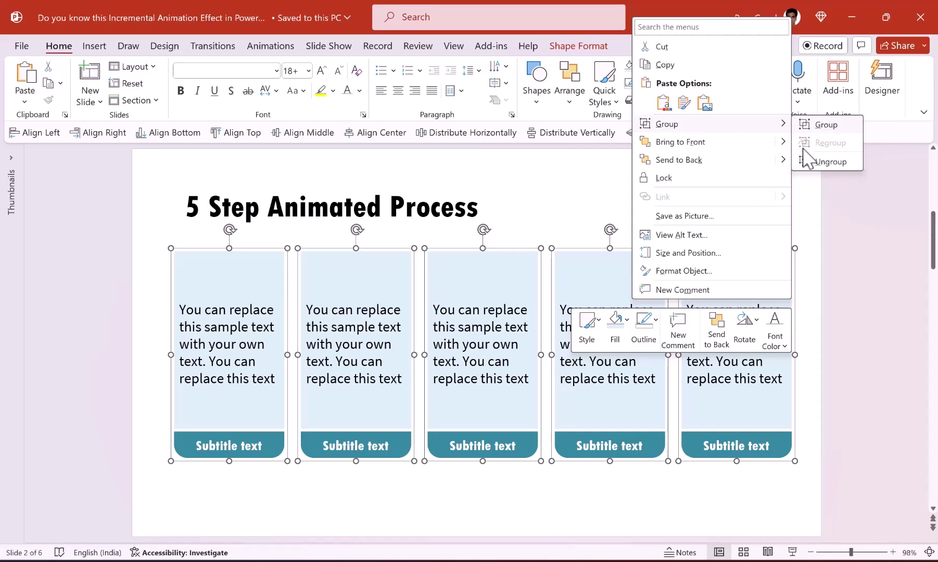
pyautogui.moveTo(139, 240); pyautogui.dragTo(295, 443)
pyautogui.moveTo(297, 237); pyautogui.dragTo(425, 449)
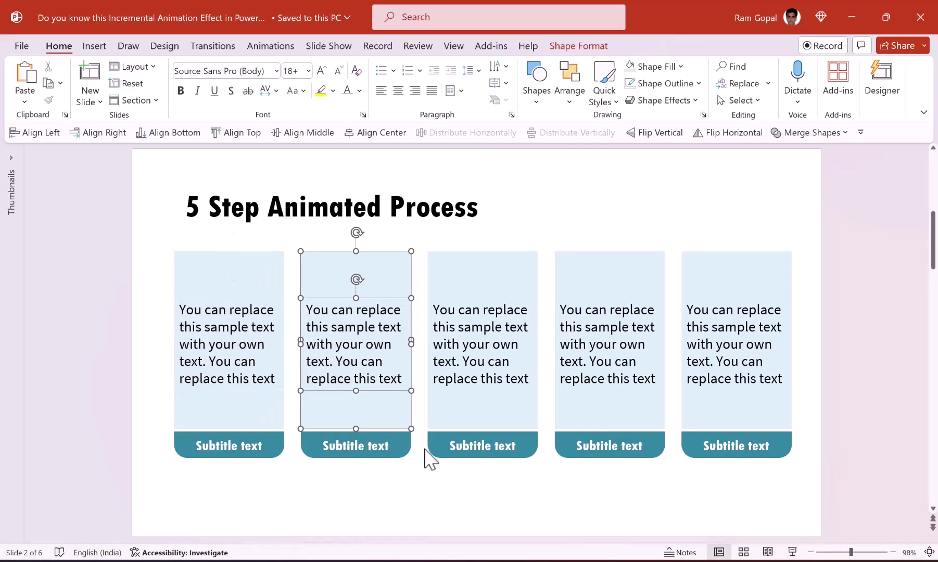
pyautogui.click(434, 512)
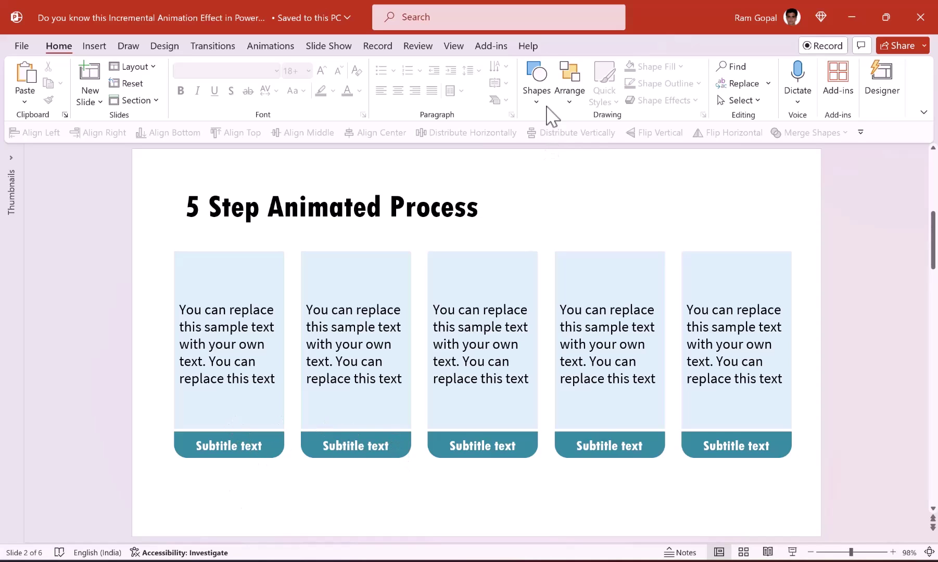
# Step: Draw a long rounded rectangle under the title, round its ends fully into a pill, and fill it very light
pyautogui.click(536, 94)
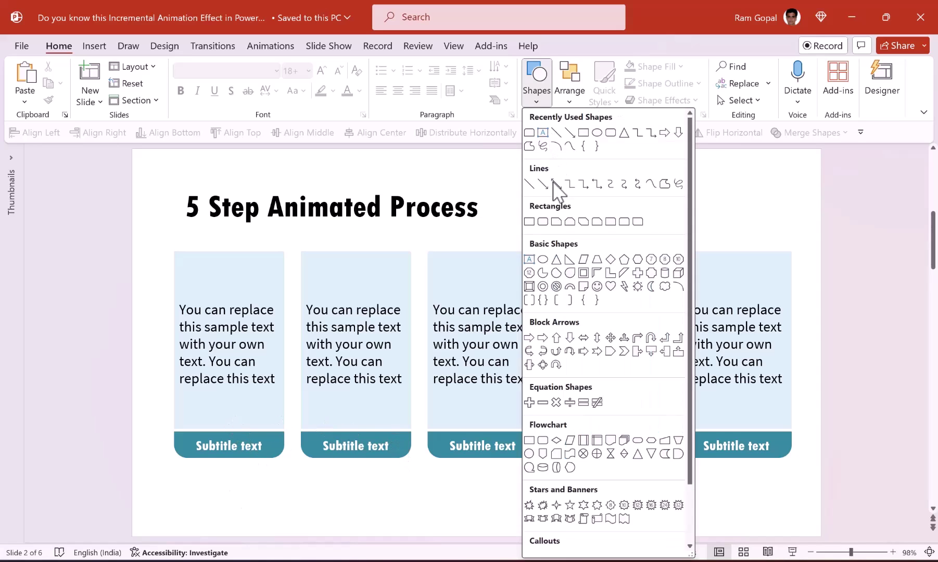
pyautogui.click(543, 221)
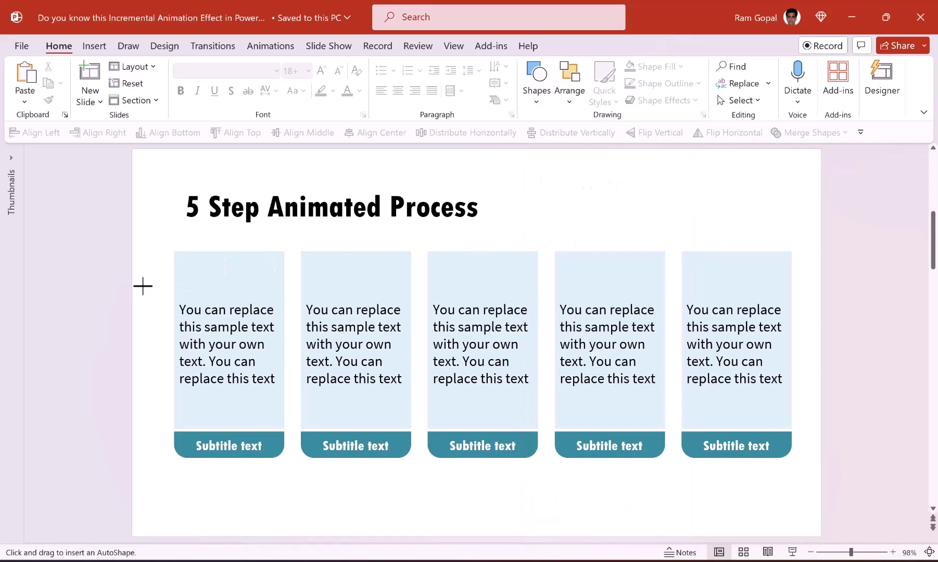
pyautogui.moveTo(661, 245); pyautogui.dragTo(669, 249)
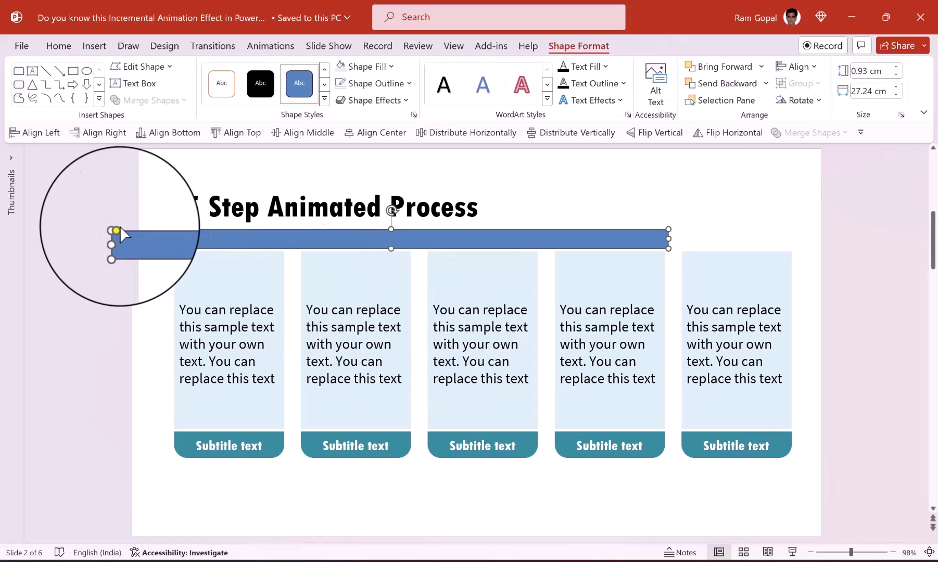
pyautogui.moveTo(118, 231); pyautogui.dragTo(215, 233)
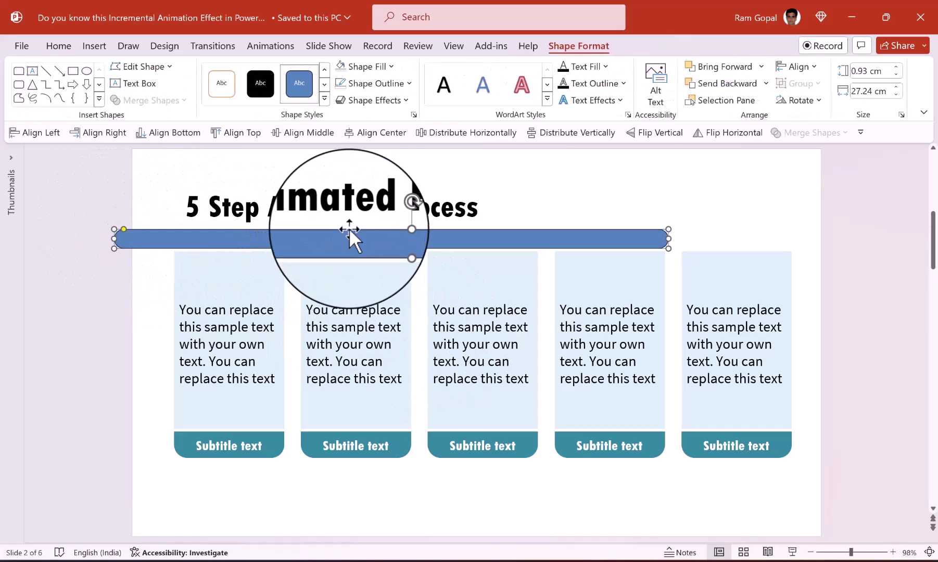
pyautogui.click(367, 68)
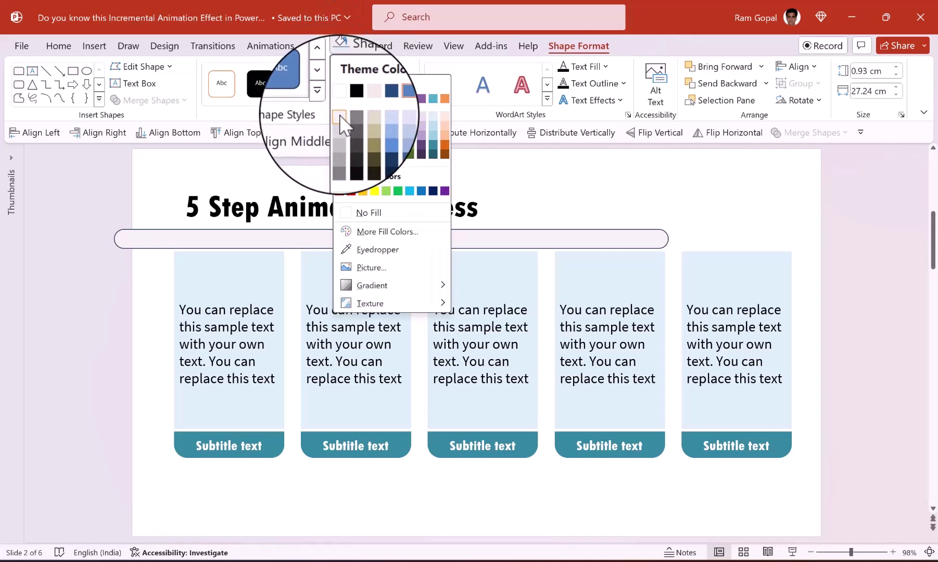
pyautogui.click(340, 116)
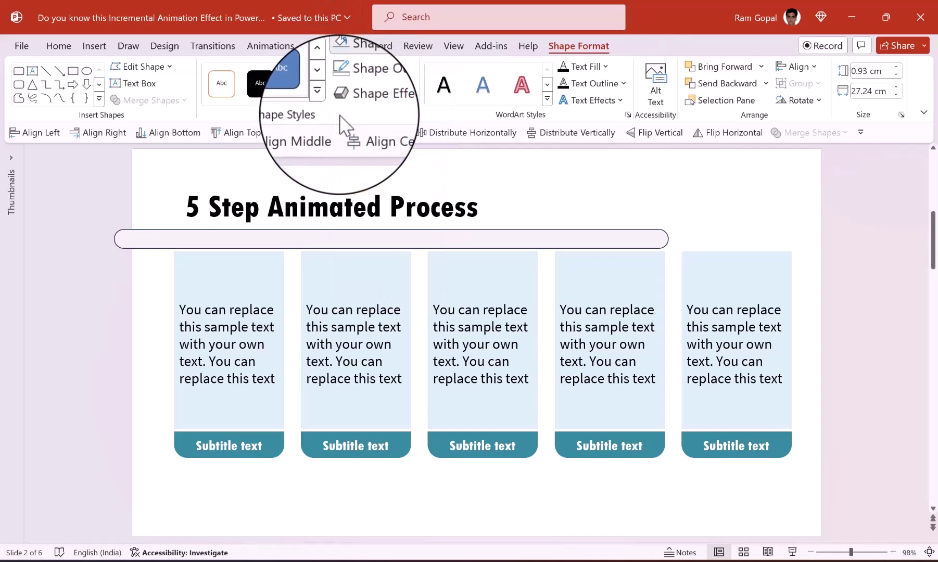
pyautogui.click(373, 101)
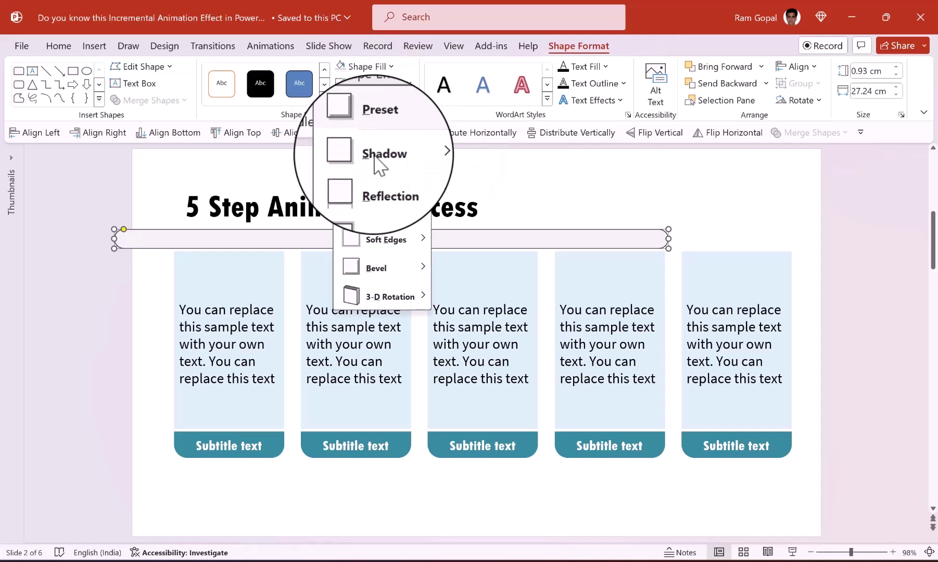
# Step: Give the pill bar an Inner centre shadow and No Outline
pyautogui.moveTo(382, 154)
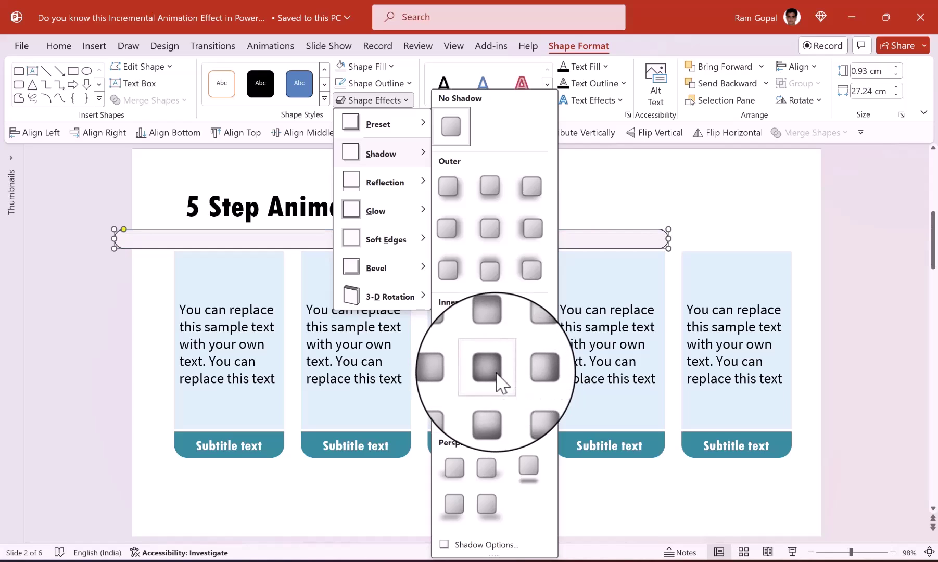
pyautogui.click(495, 372)
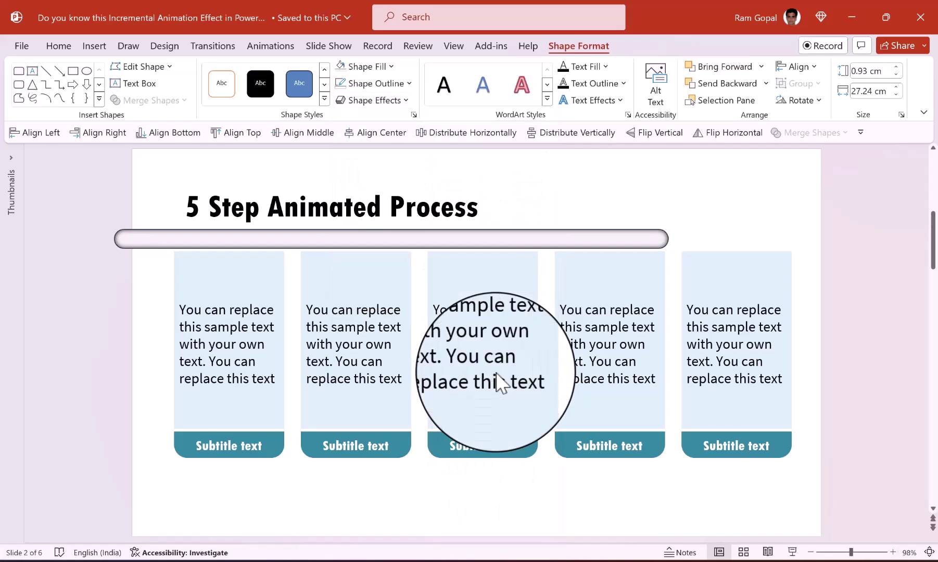
pyautogui.click(376, 83)
pyautogui.click(379, 232)
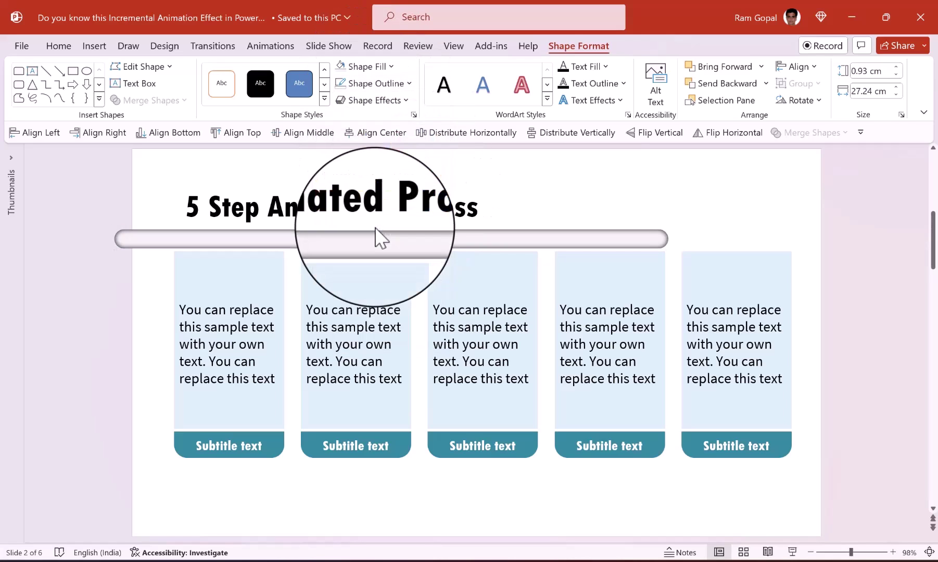
# Step: Move the bar below the subtitle row and stretch it to 30.51 cm to span all five cards
pyautogui.moveTo(371, 251); pyautogui.dragTo(425, 479)
pyautogui.moveTo(726, 482); pyautogui.dragTo(830, 479)
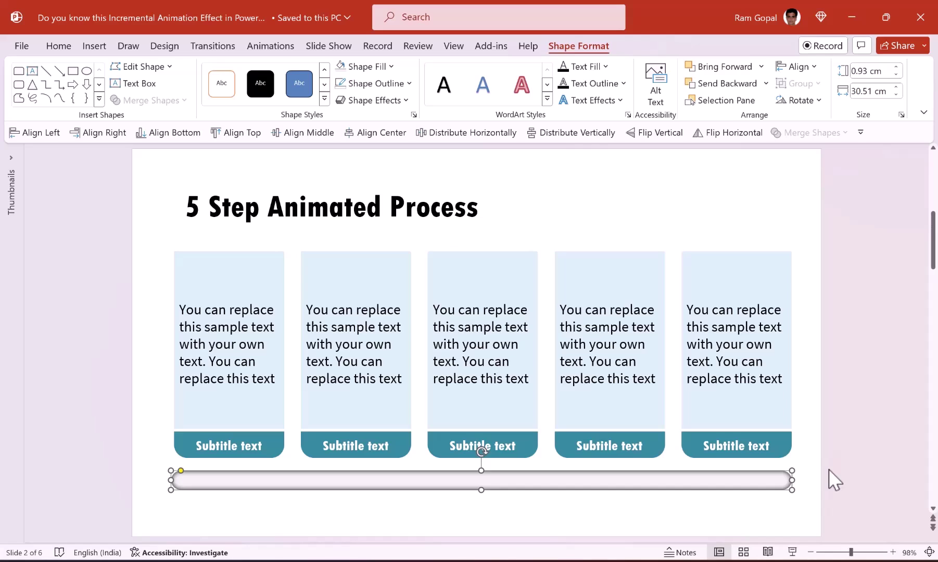
pyautogui.click(829, 469)
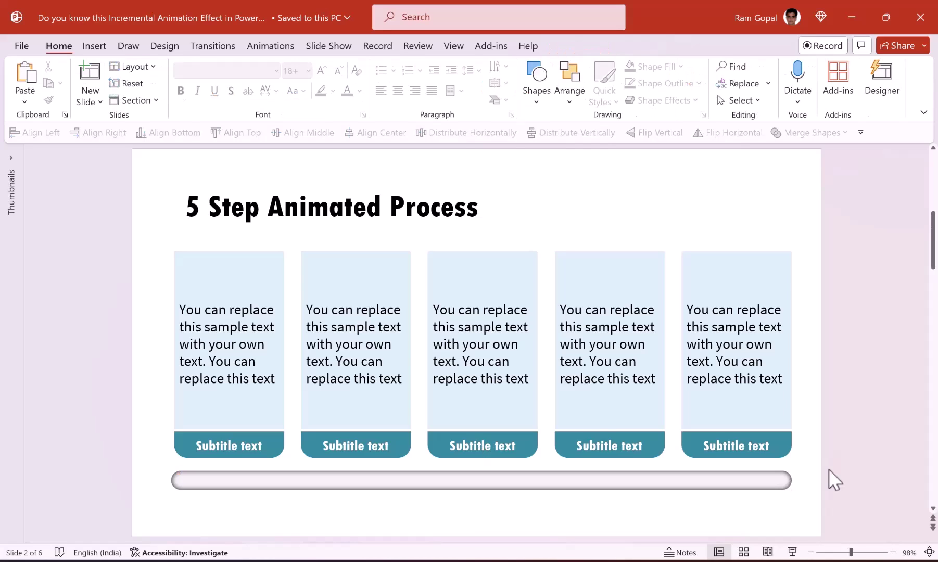
# Step: Draw a 1.62 cm oval circle on the left end of the progress bar
pyautogui.click(536, 102)
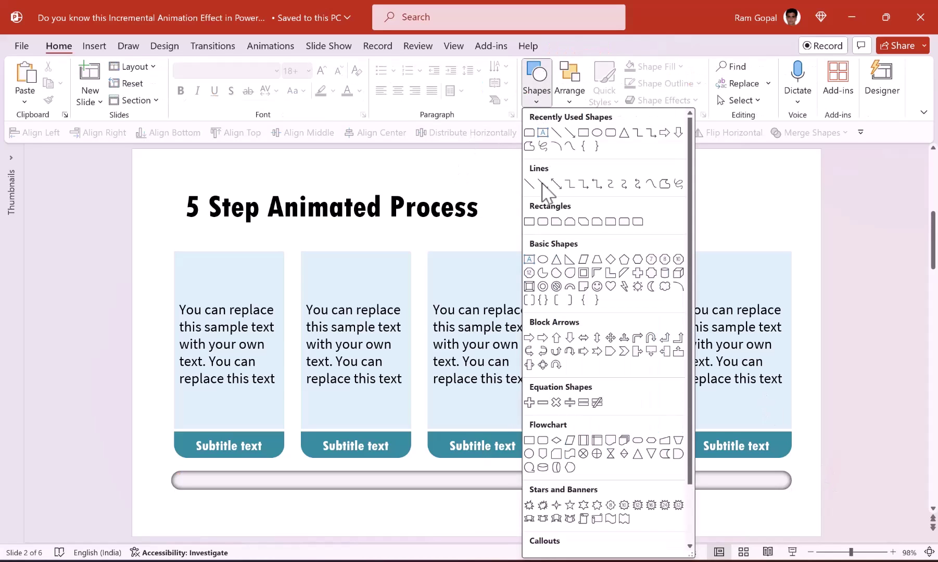
pyautogui.click(543, 259)
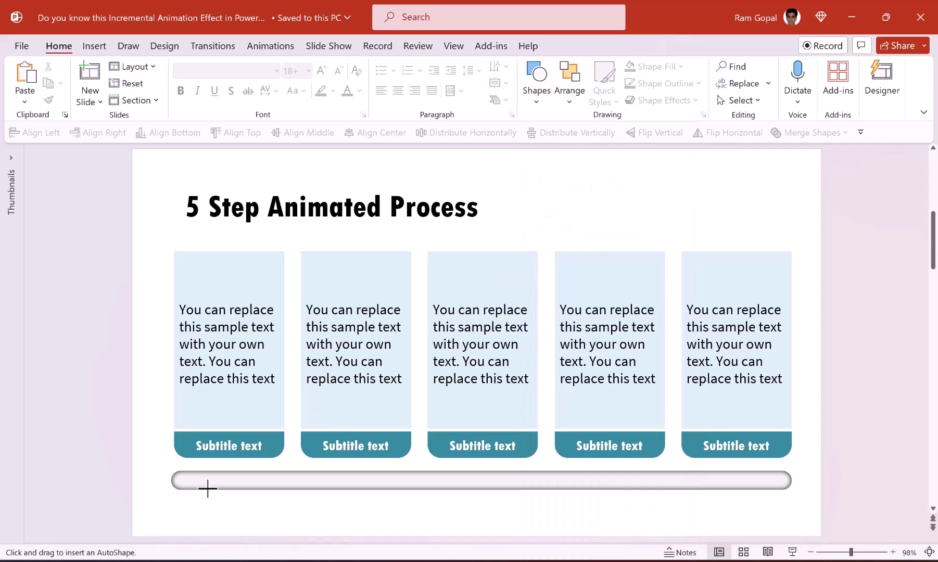
pyautogui.moveTo(204, 484); pyautogui.dragTo(214, 497)
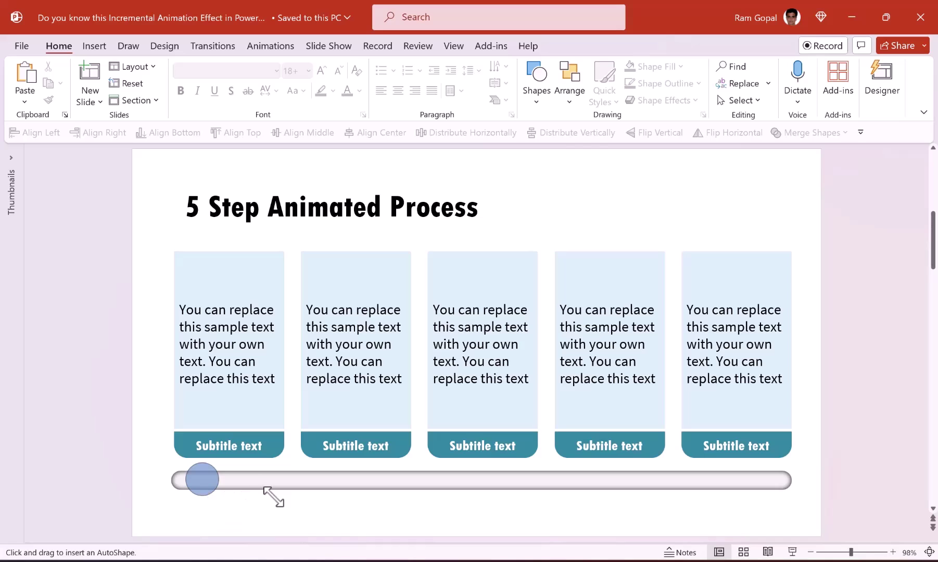
pyautogui.moveTo(273, 497); pyautogui.dragTo(244, 499)
pyautogui.click(247, 523)
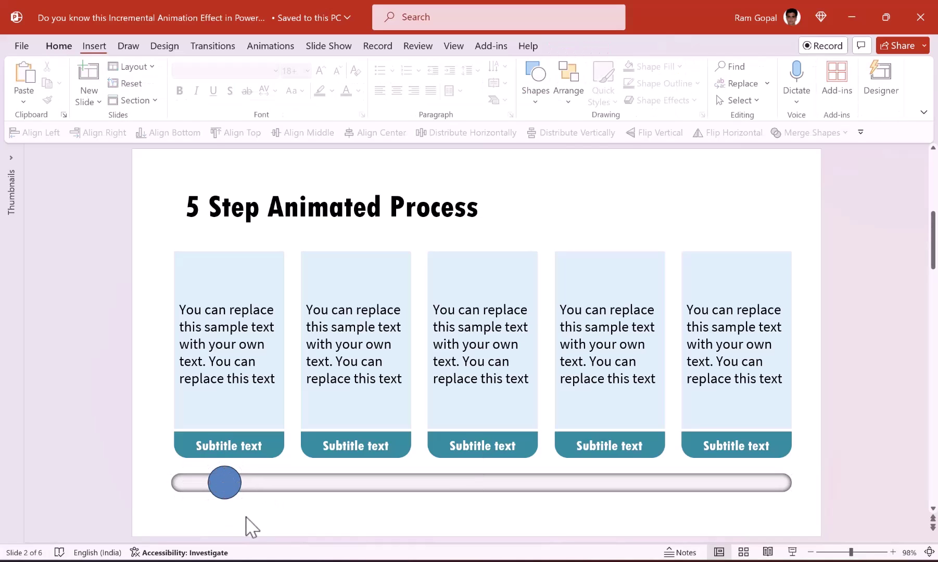
pyautogui.click(231, 485)
# Step: Fill the circle orange and apply a shaded Shape Effects preset
pyautogui.click(389, 67)
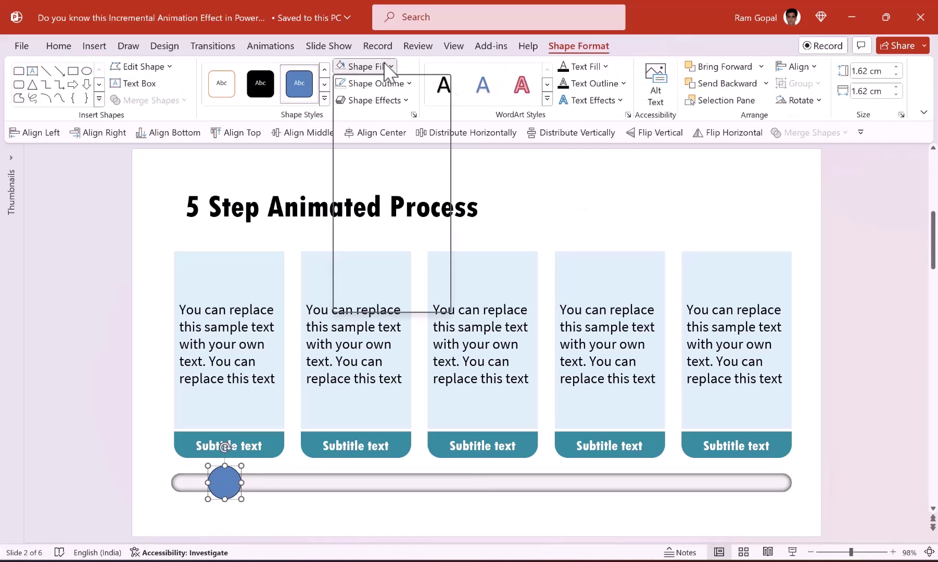
pyautogui.click(390, 89)
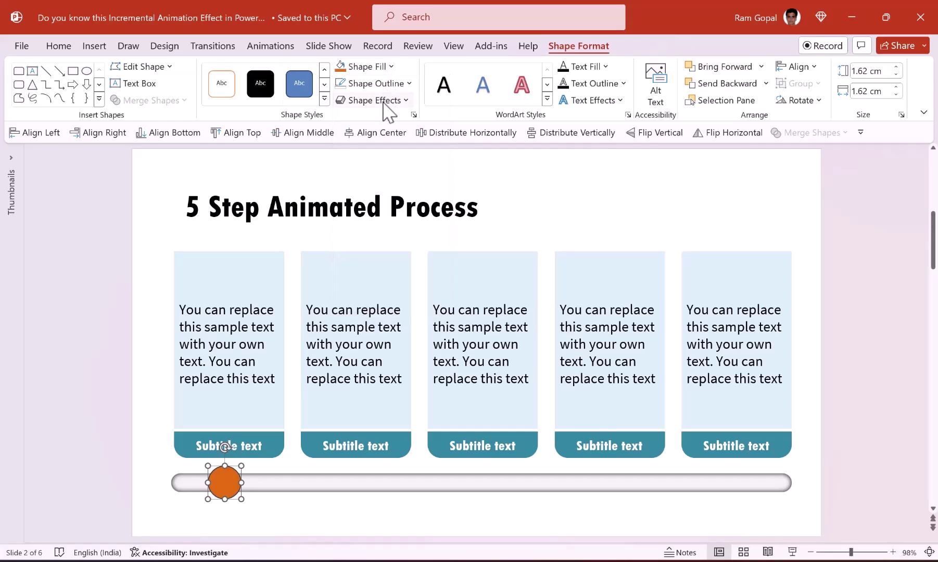
pyautogui.click(374, 101)
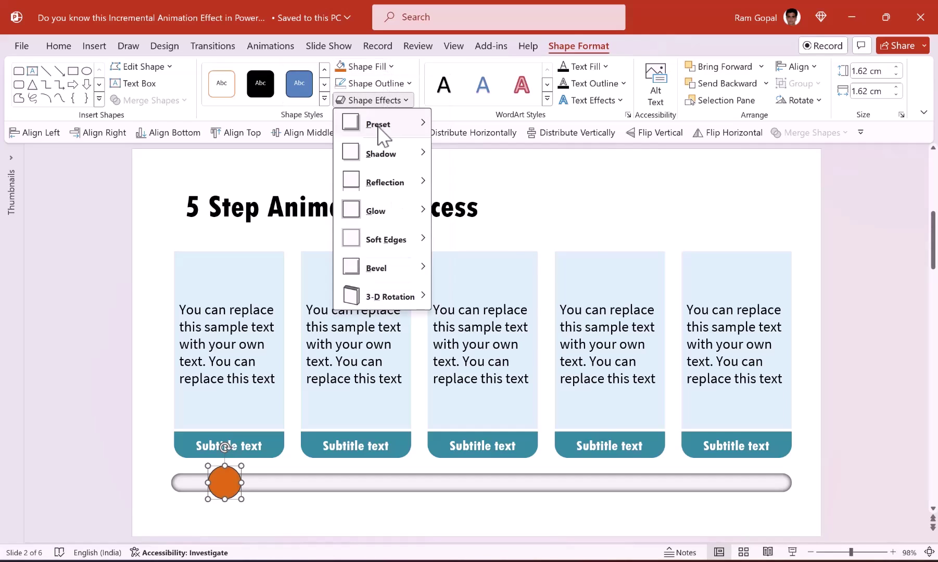
pyautogui.moveTo(381, 135)
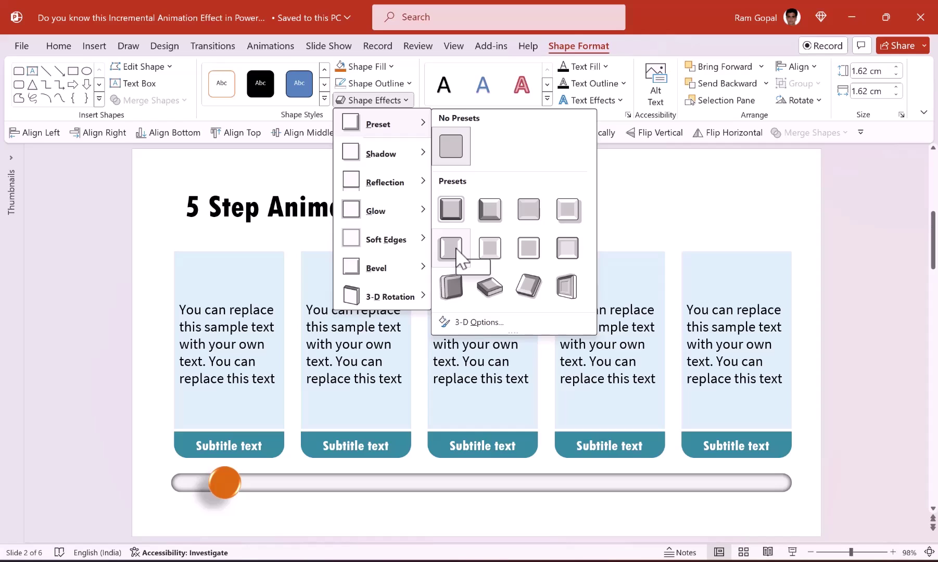
pyautogui.click(341, 508)
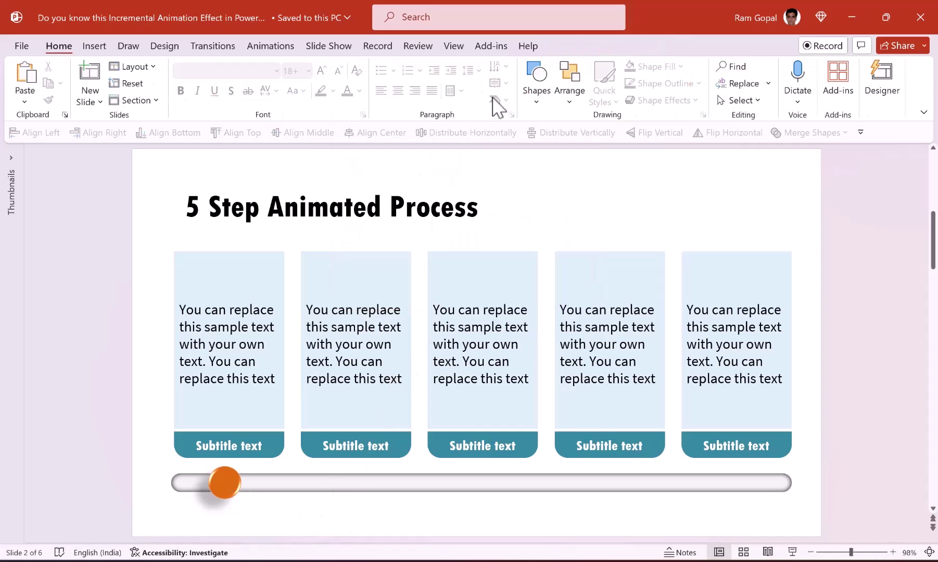
# Step: Insert the stock pointing-hand icon from Icons and place it over the orange ball
pyautogui.click(94, 47)
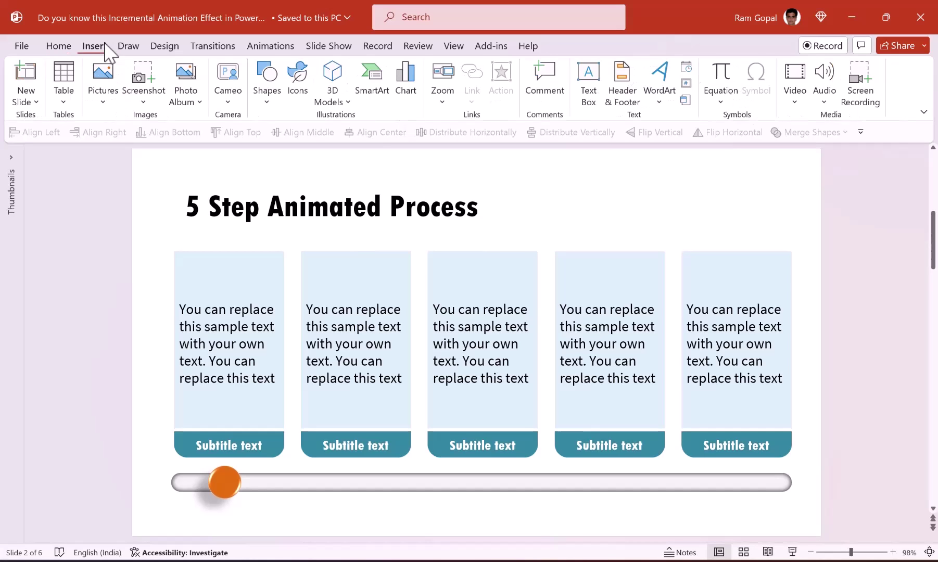
pyautogui.click(299, 93)
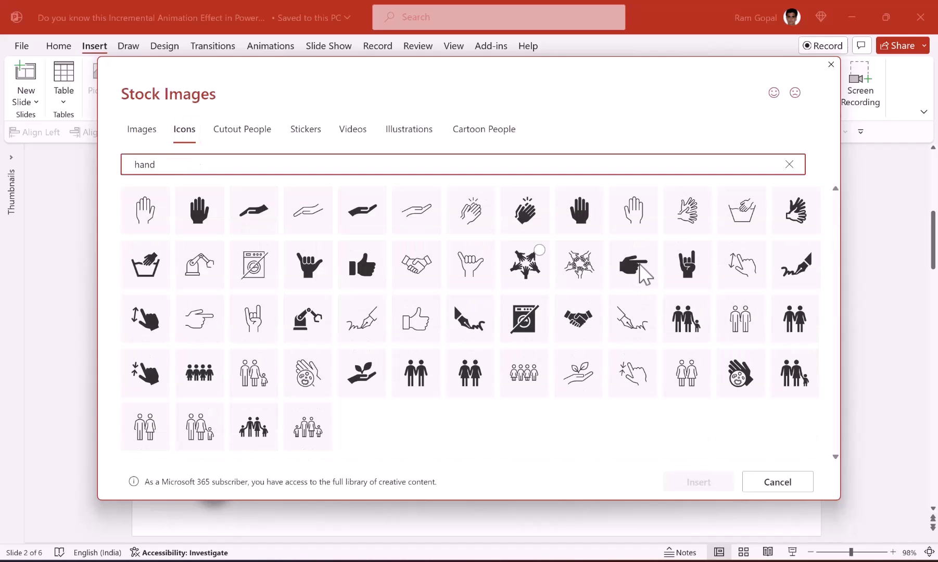
pyautogui.click(645, 272)
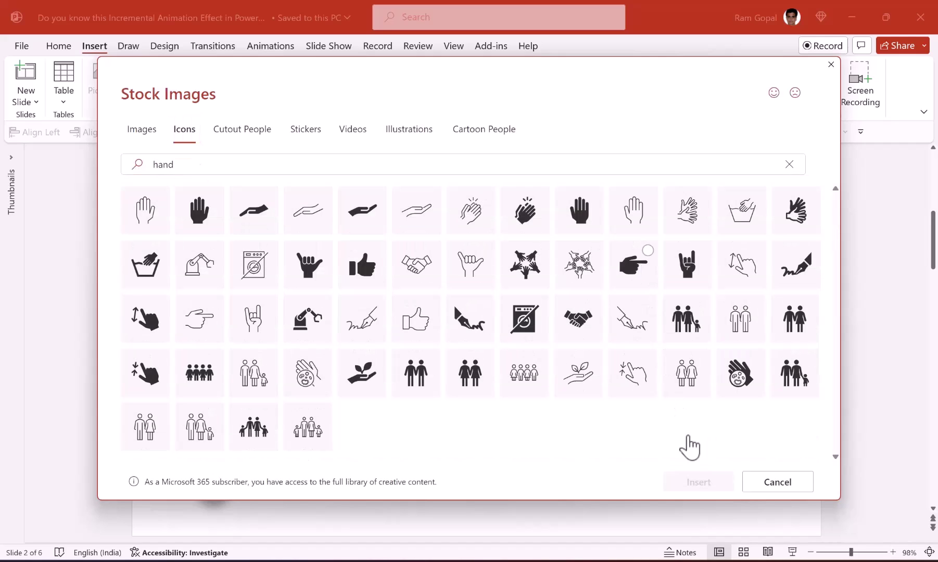
pyautogui.click(699, 483)
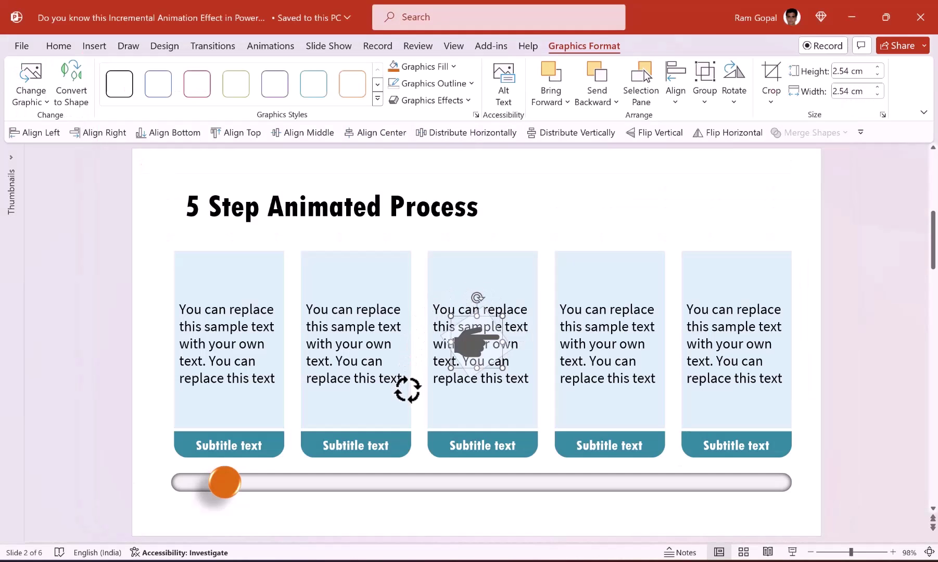
pyautogui.moveTo(446, 383); pyautogui.dragTo(256, 516)
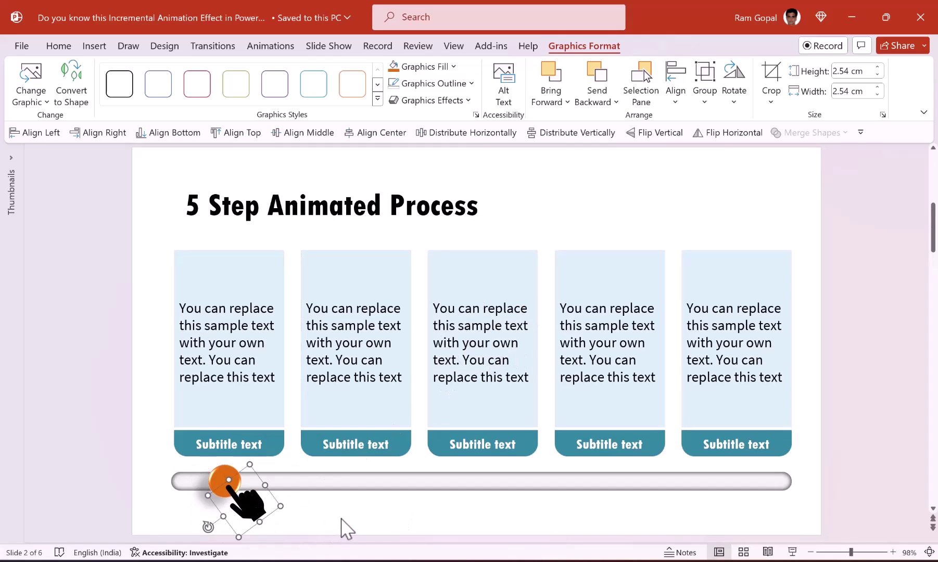
pyautogui.click(538, 531)
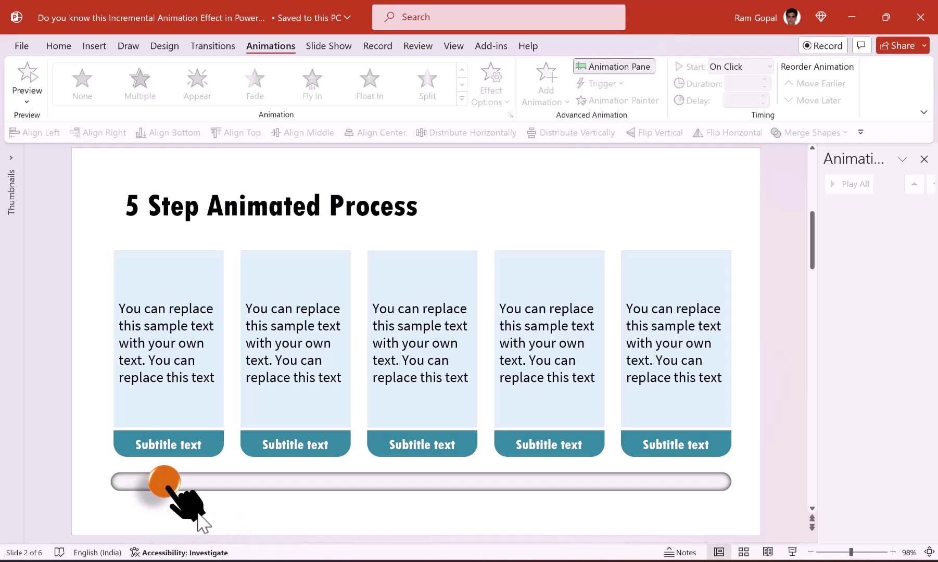
# Step: Apply a Lines motion path from the Animations gallery to the orange ball (Oval 39)
pyautogui.click(168, 479)
pyautogui.click(462, 99)
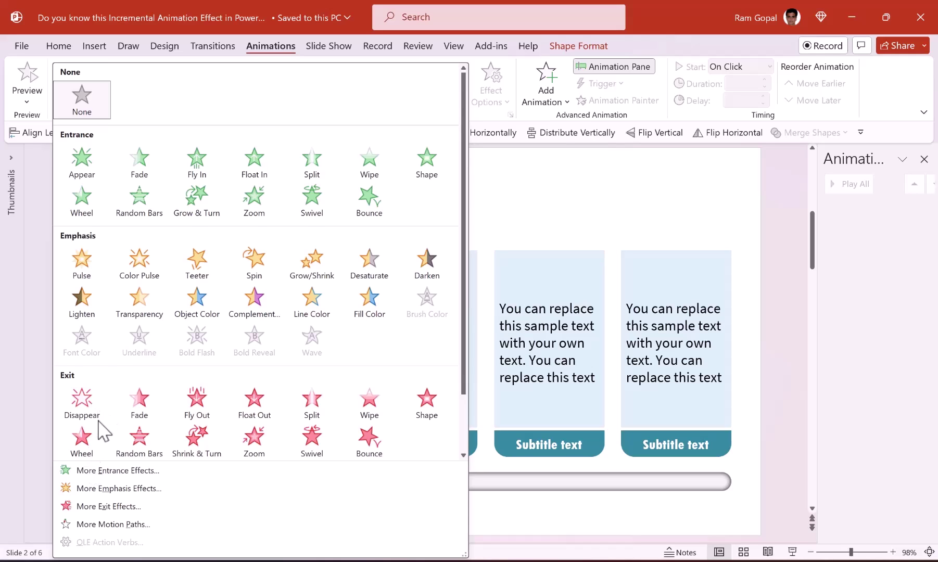
pyautogui.scroll(-2, 92, 428)
pyautogui.press('Escape')
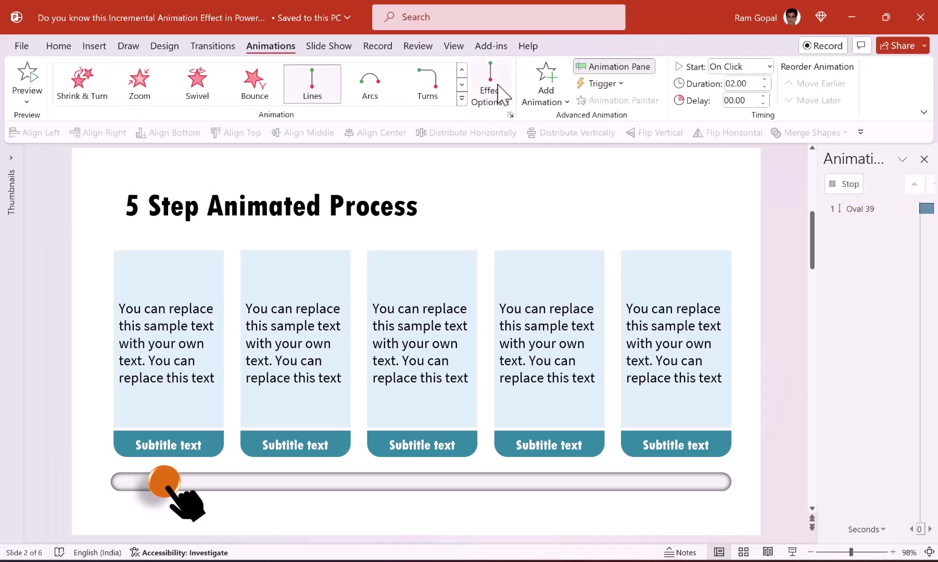
# Step: Set the Lines path's Effect Options to Right and pull its end back beneath the second card
pyautogui.click(497, 85)
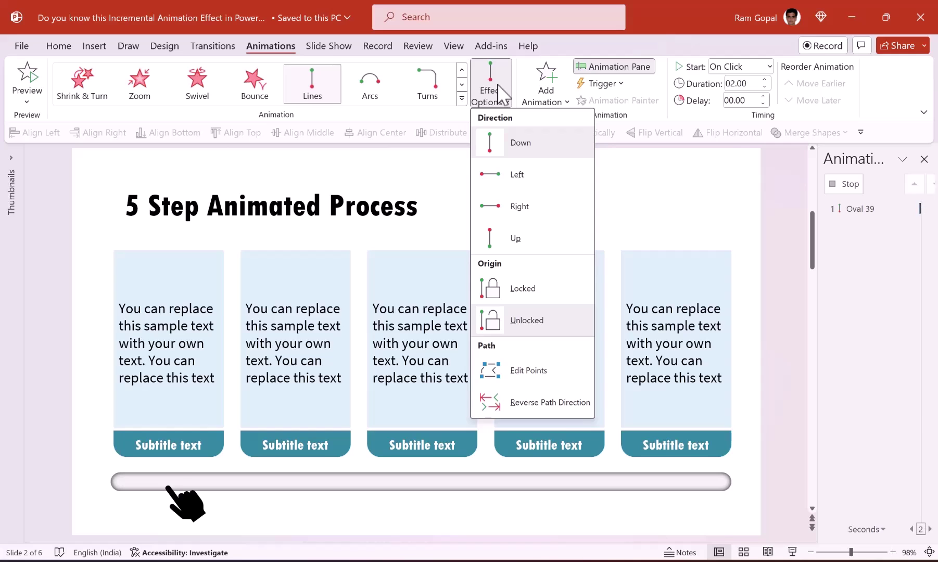
pyautogui.click(517, 207)
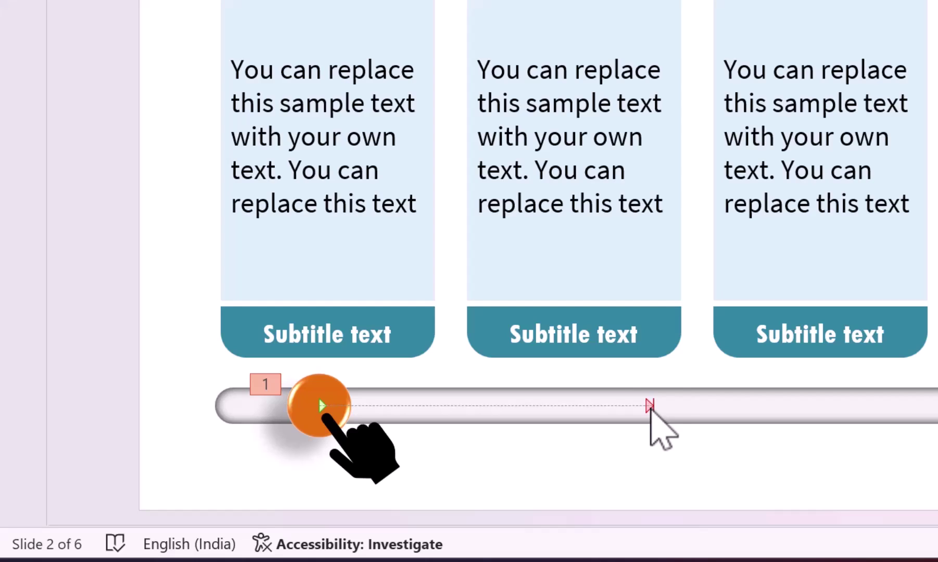
pyautogui.click(650, 407)
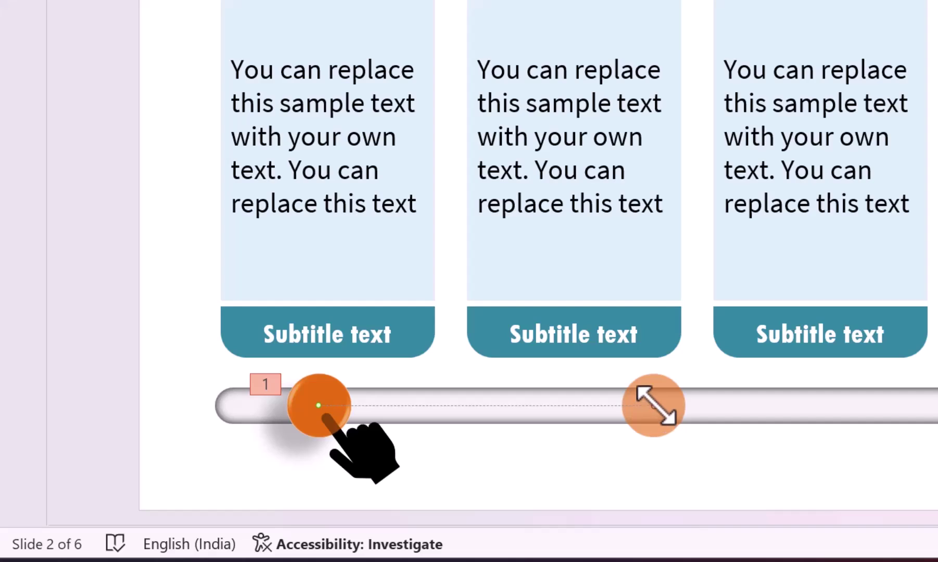
pyautogui.moveTo(655, 406)
pyautogui.mouseDown()
pyautogui.moveTo(561, 405)
pyautogui.moveTo(570, 406)
pyautogui.mouseUp()
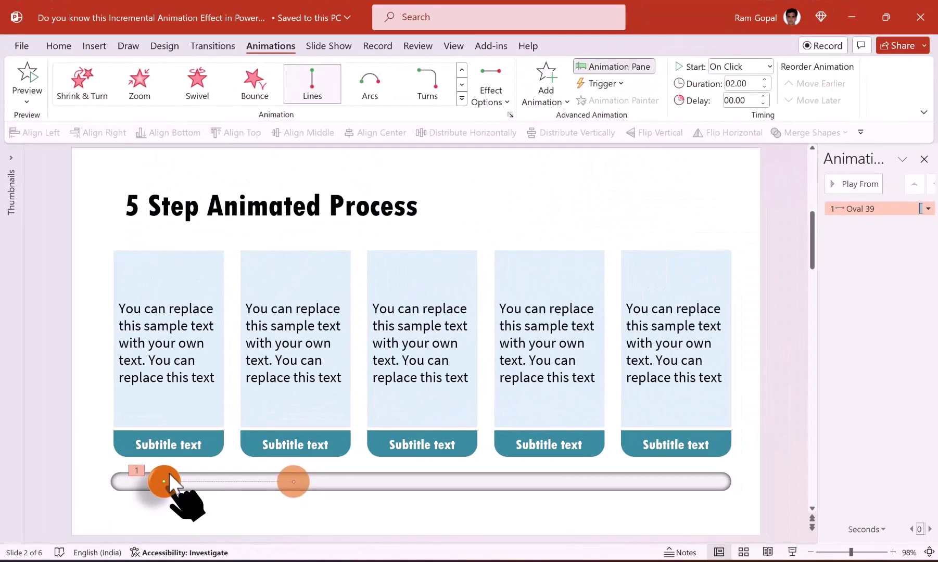
# Step: Add a second Lines motion path to the ball with Effect Options set to Right
pyautogui.click(556, 107)
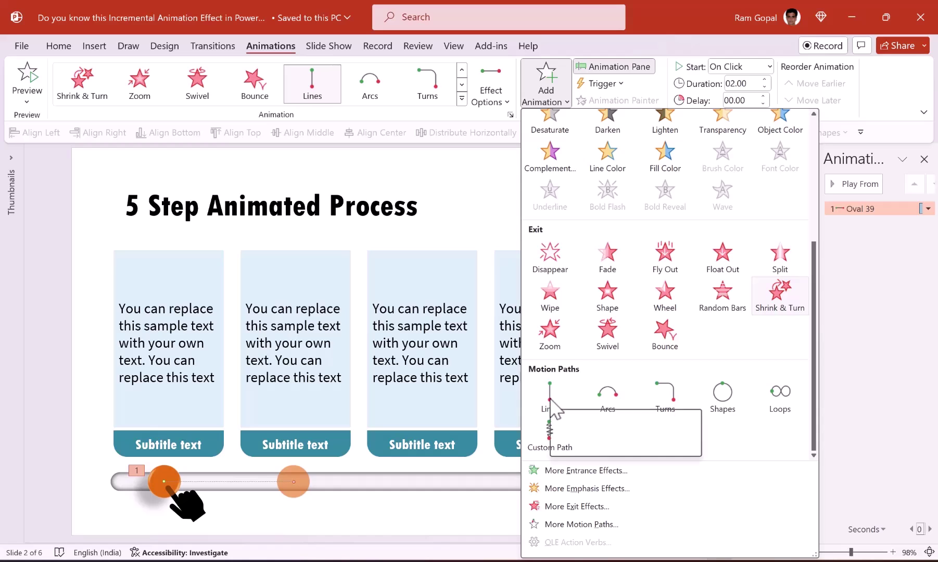
pyautogui.click(550, 400)
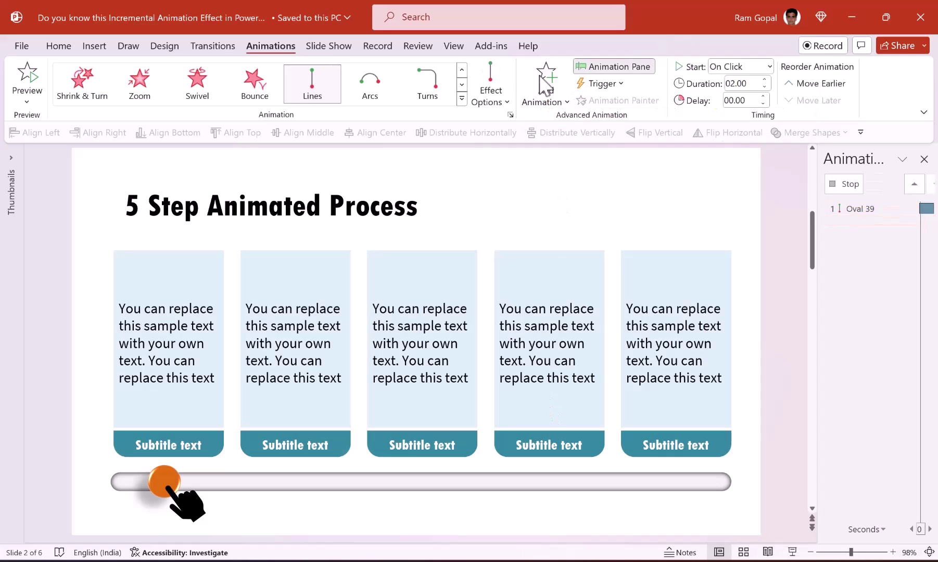
pyautogui.click(501, 92)
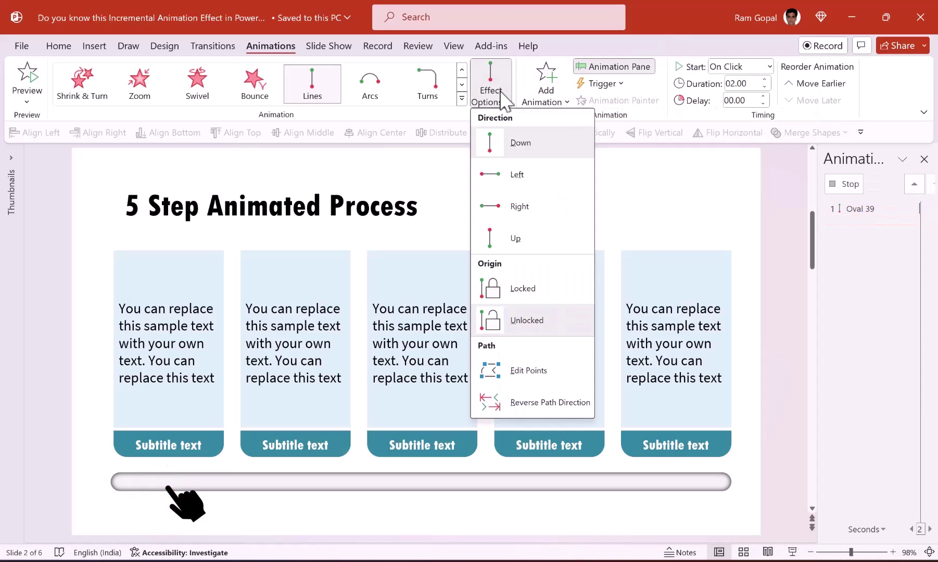
pyautogui.click(535, 220)
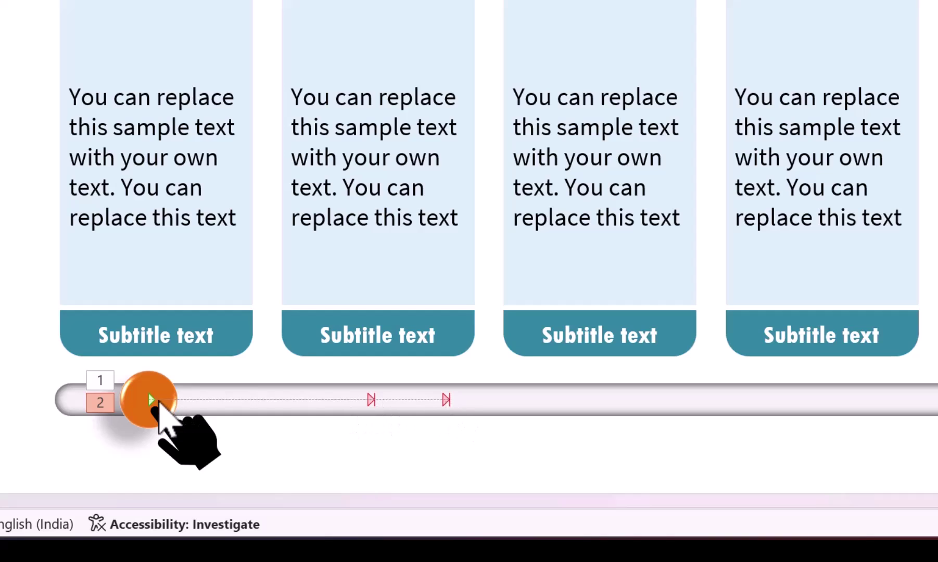
# Step: Drag the second path's end beneath card three and its start beneath card two
pyautogui.click(446, 400)
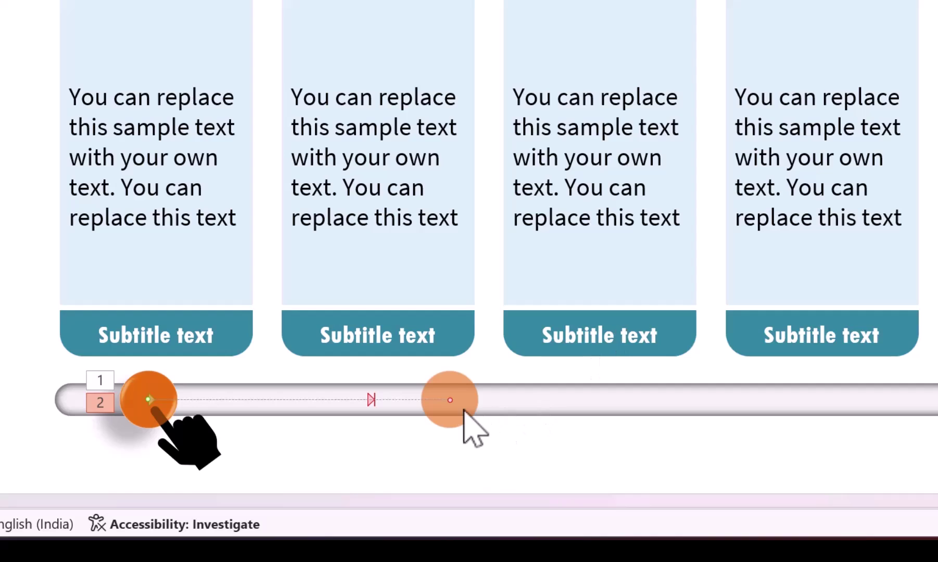
pyautogui.moveTo(451, 400); pyautogui.dragTo(631, 404)
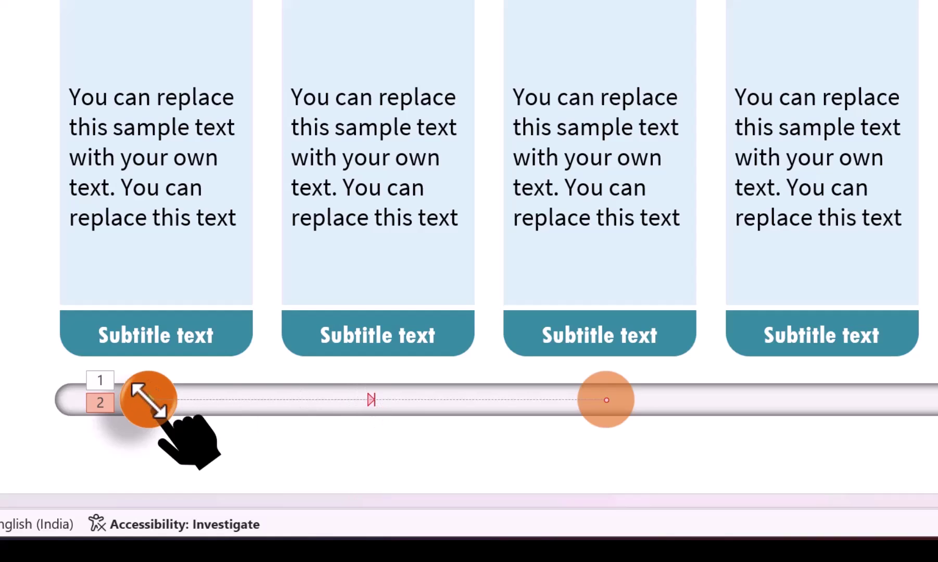
pyautogui.moveTo(152, 400); pyautogui.dragTo(374, 401)
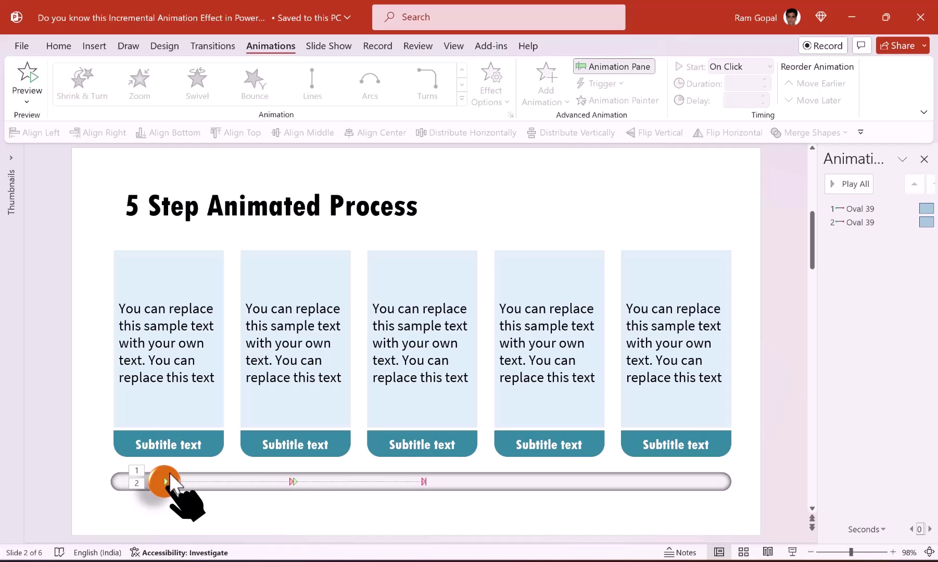
# Step: Add a third Lines motion path to the orange ball, directed Right
pyautogui.click(170, 476)
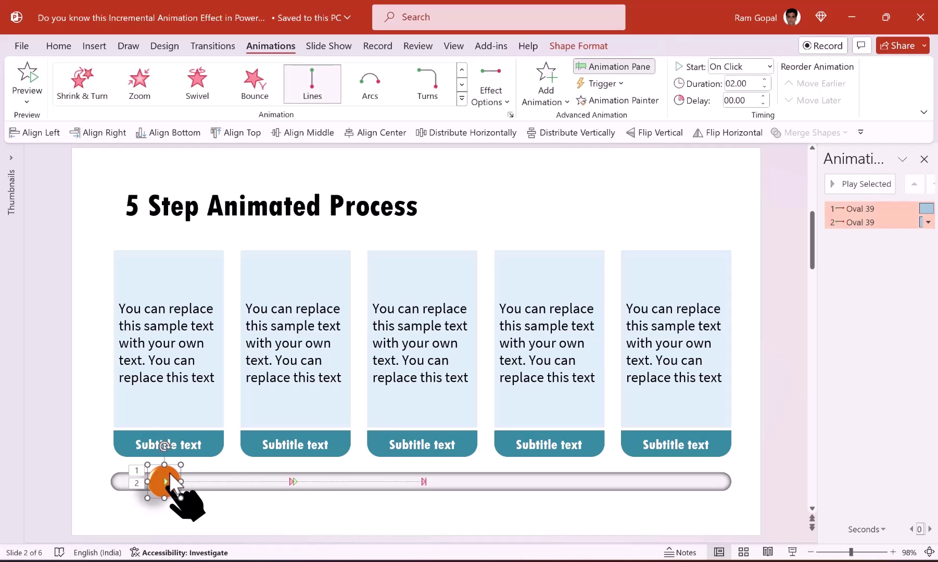
pyautogui.click(554, 110)
pyautogui.click(550, 399)
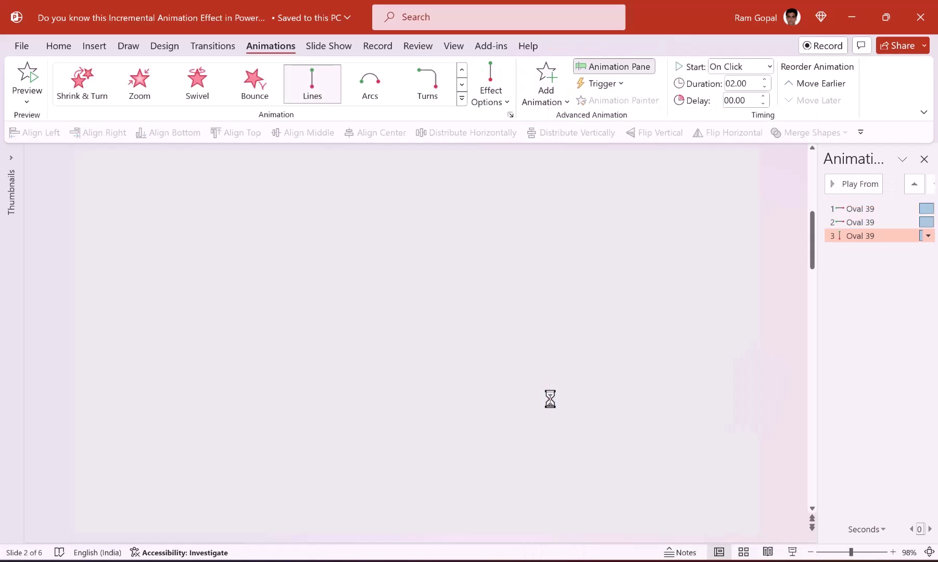
pyautogui.click(496, 99)
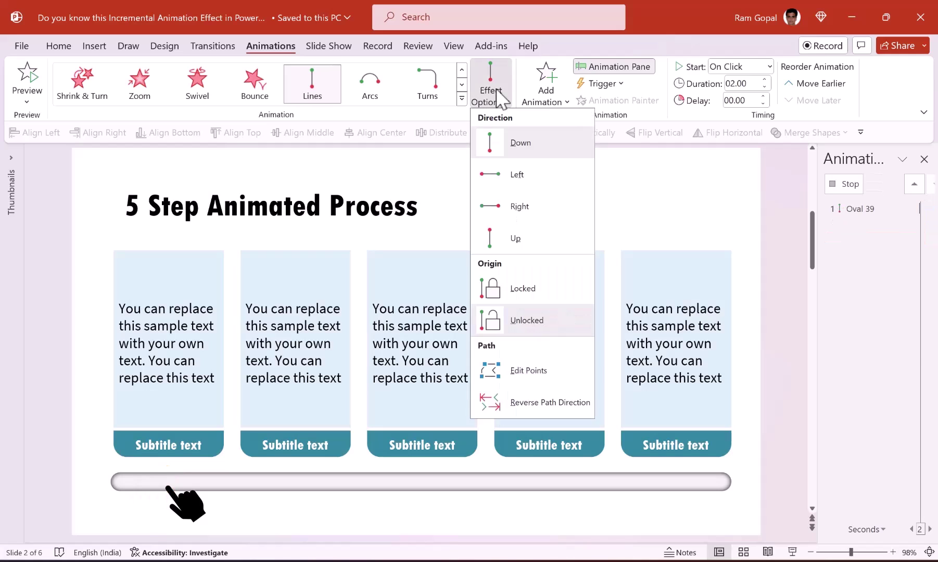
pyautogui.click(518, 207)
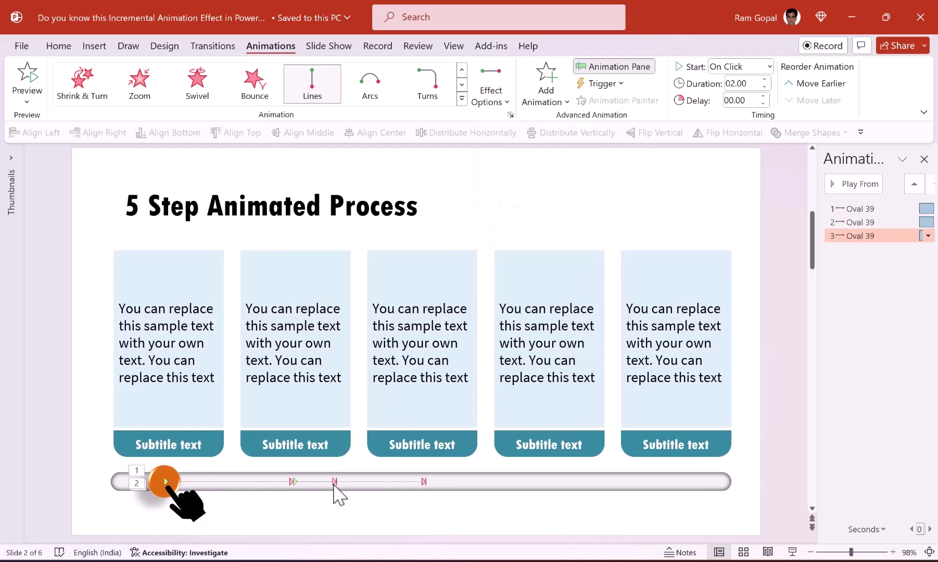
# Step: Position the third path to run from beneath the third card to beneath the fourth
pyautogui.click(335, 484)
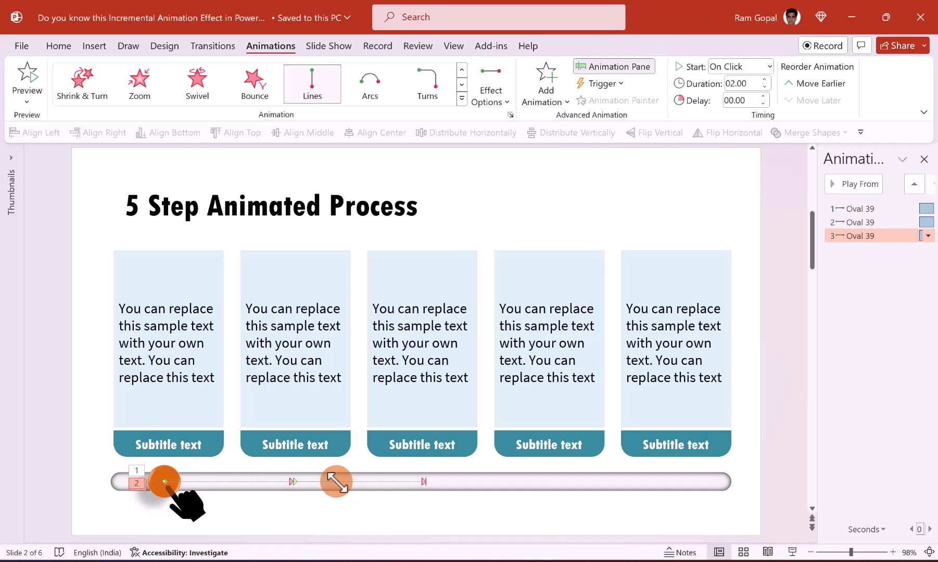
pyautogui.moveTo(344, 483); pyautogui.dragTo(552, 484)
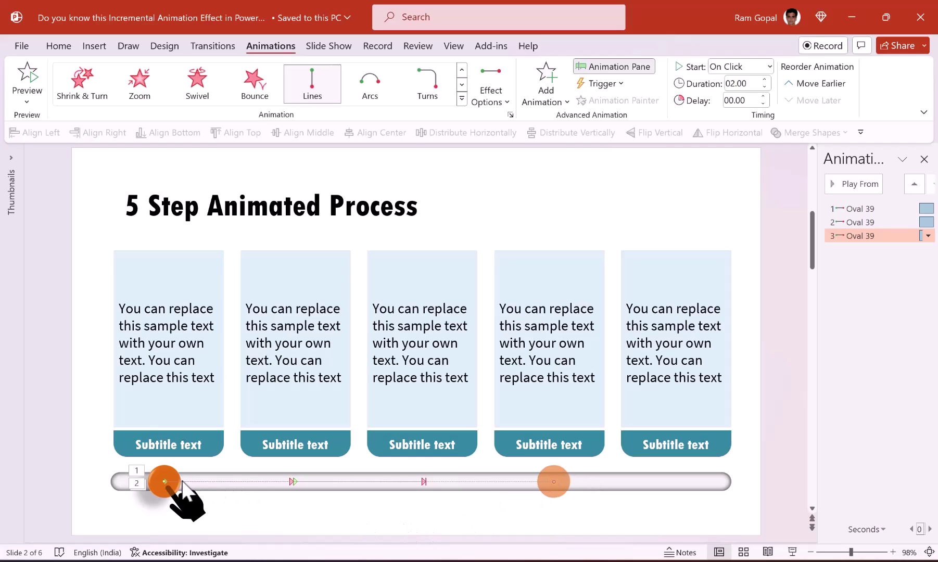
pyautogui.moveTo(163, 482); pyautogui.dragTo(427, 482)
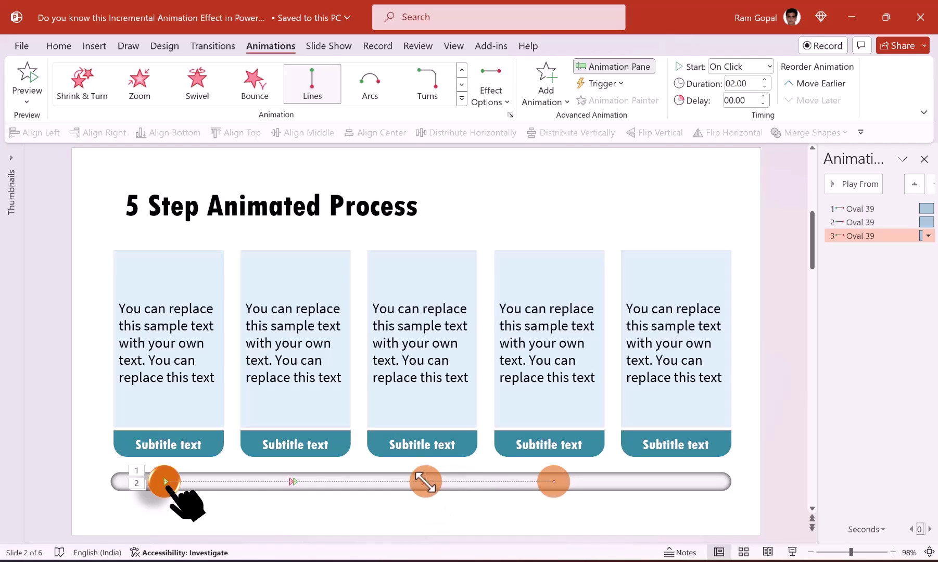
pyautogui.click(419, 527)
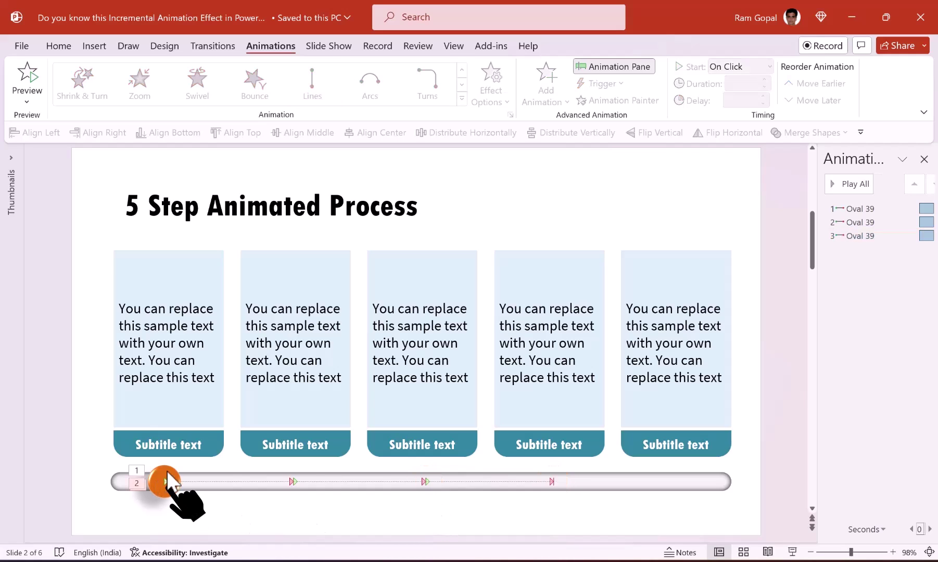
# Step: Add a fourth Lines motion path to the orange ball, directed Right
pyautogui.click(167, 472)
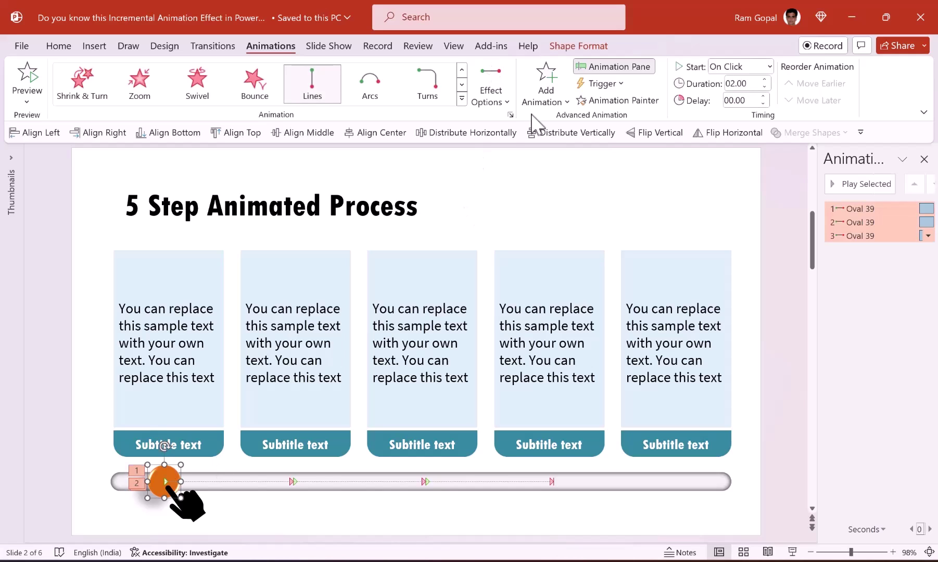
pyautogui.click(547, 101)
pyautogui.scroll(-5, 549, 414)
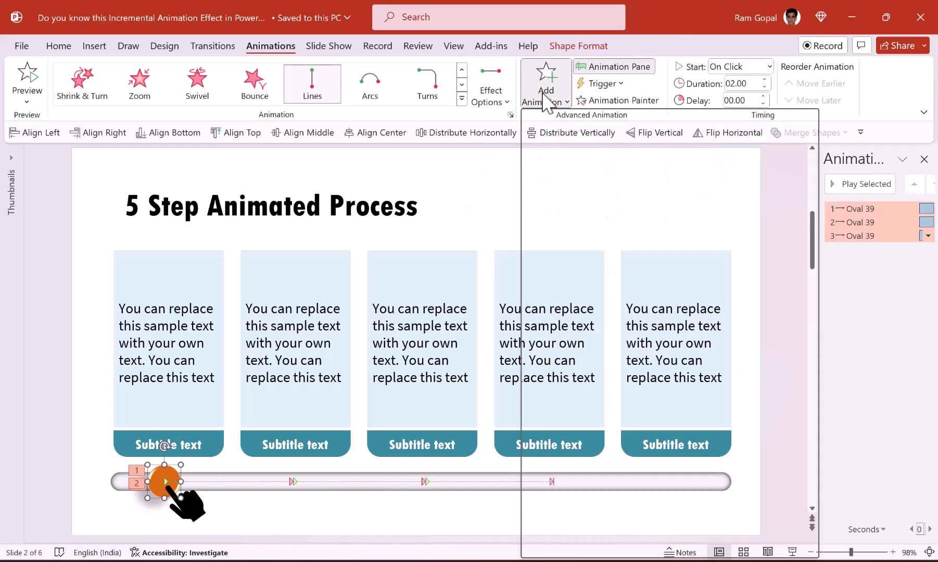
pyautogui.click(547, 411)
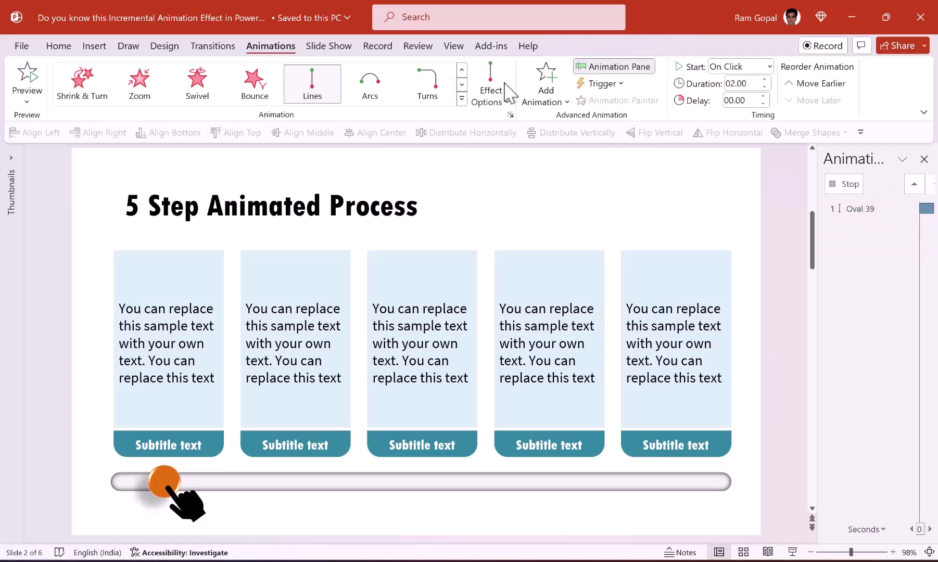
pyautogui.click(507, 95)
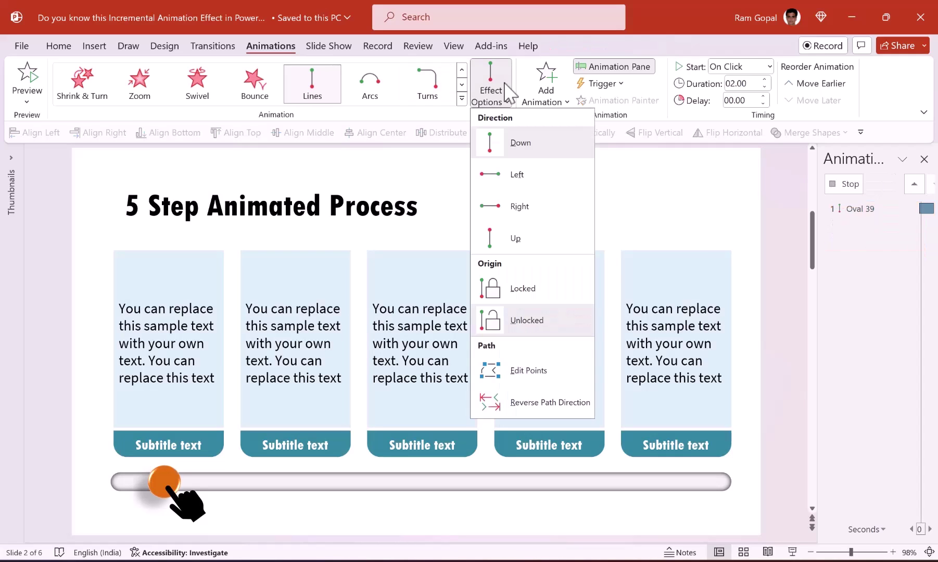
pyautogui.click(525, 215)
# Step: Position the fourth path to run from beneath the fourth card to beneath the fifth
pyautogui.click(334, 481)
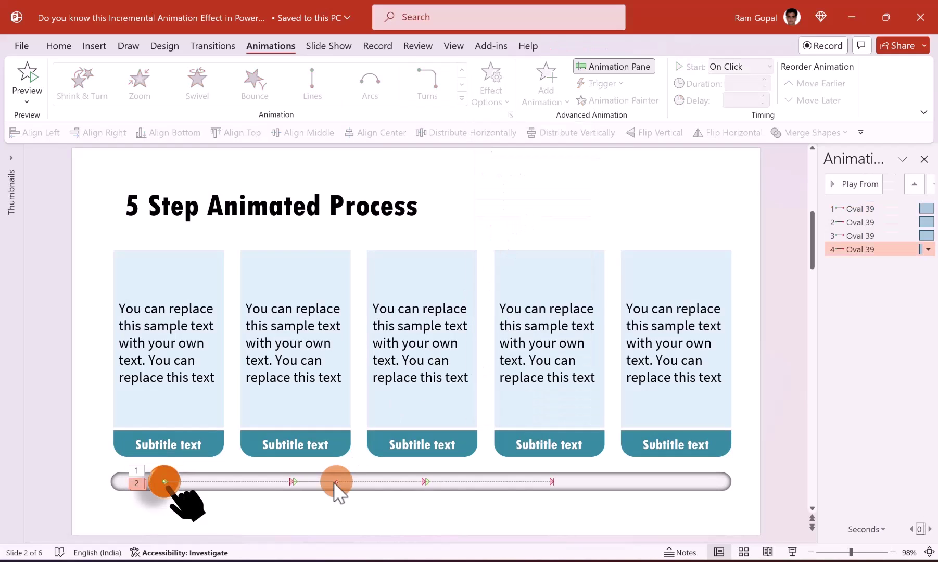
pyautogui.moveTo(336, 482); pyautogui.dragTo(684, 481)
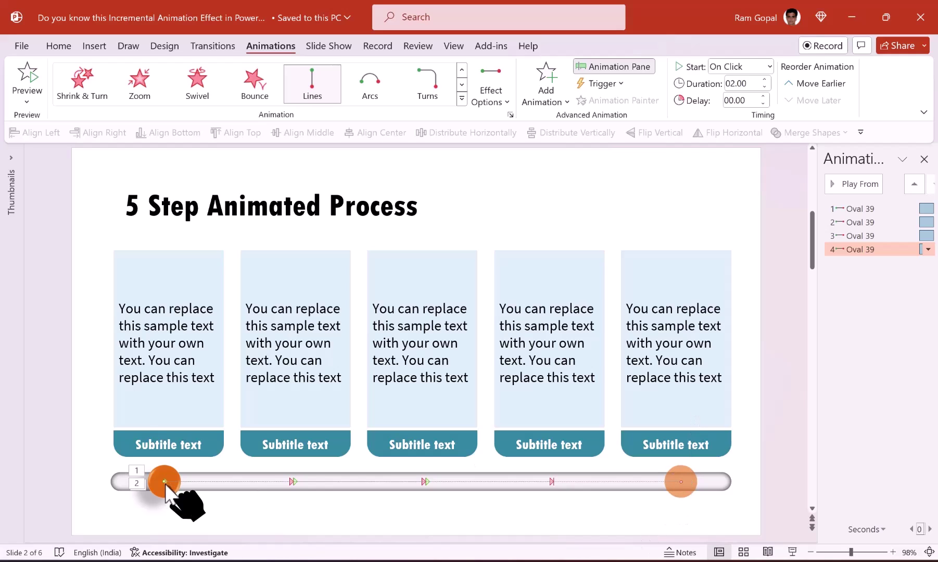
pyautogui.moveTo(164, 481); pyautogui.dragTo(553, 481)
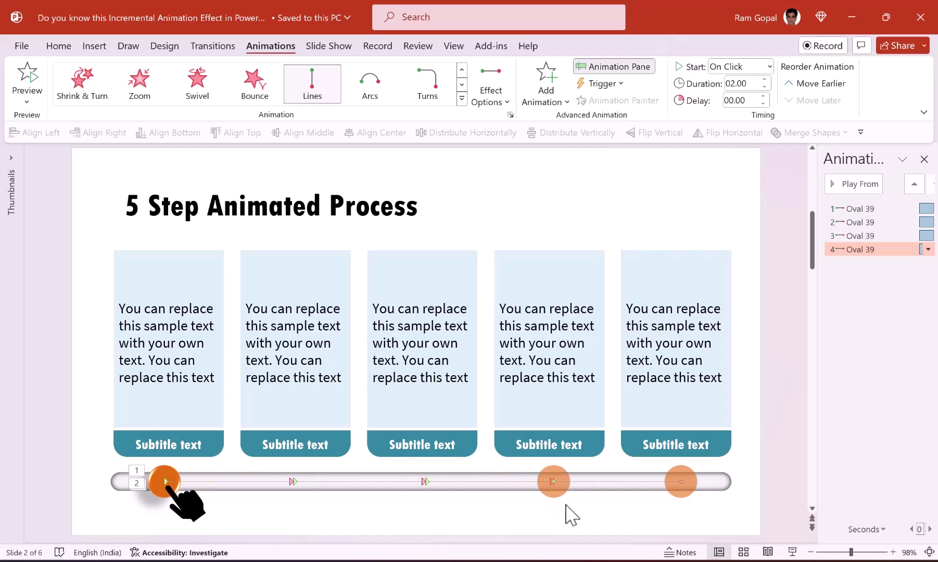
pyautogui.click(861, 199)
# Step: Set the duration of all four ball motion animations to 1 second
pyautogui.click(859, 209)
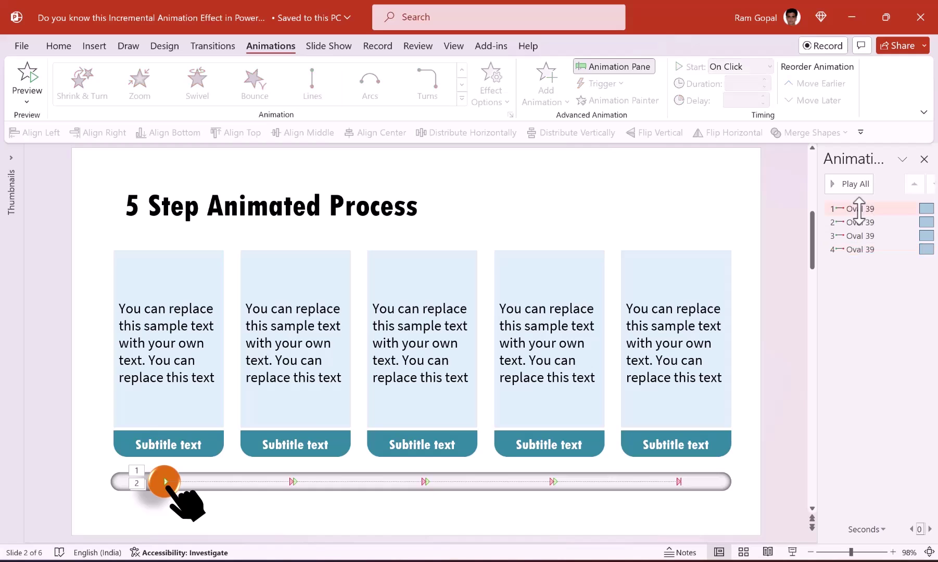
pyautogui.keyDown('shift'); pyautogui.click(869, 250); pyautogui.keyUp('shift')
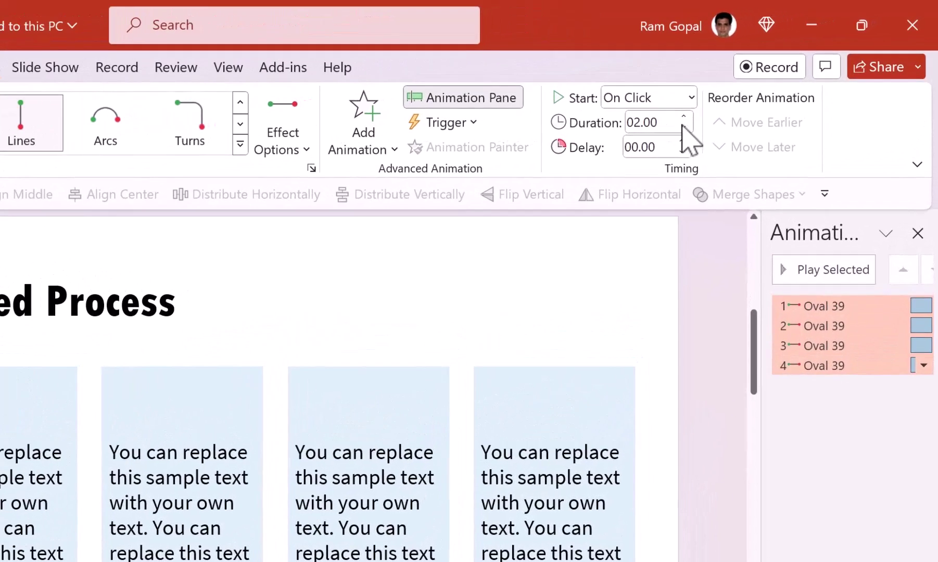
pyautogui.click(756, 84)
pyautogui.write('1')
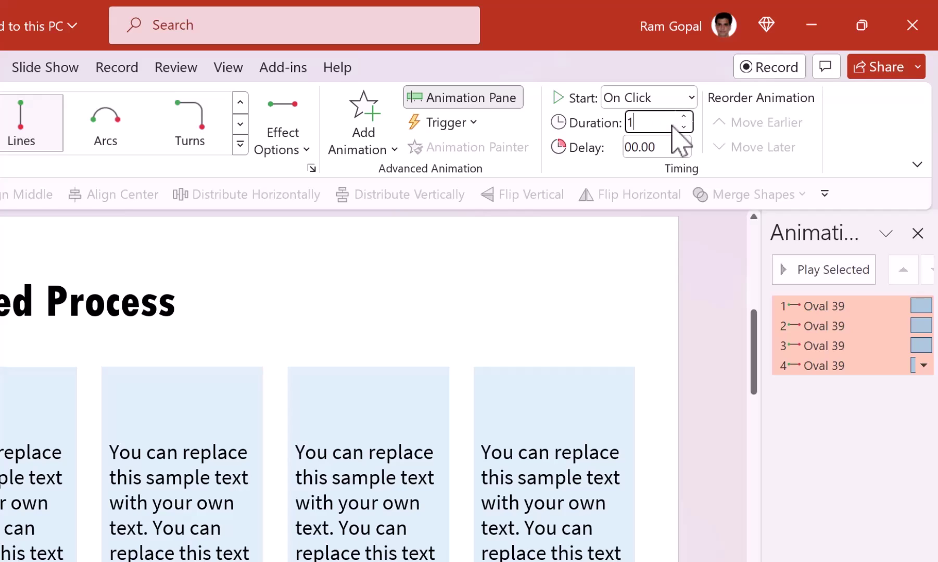
pyautogui.press('Return')
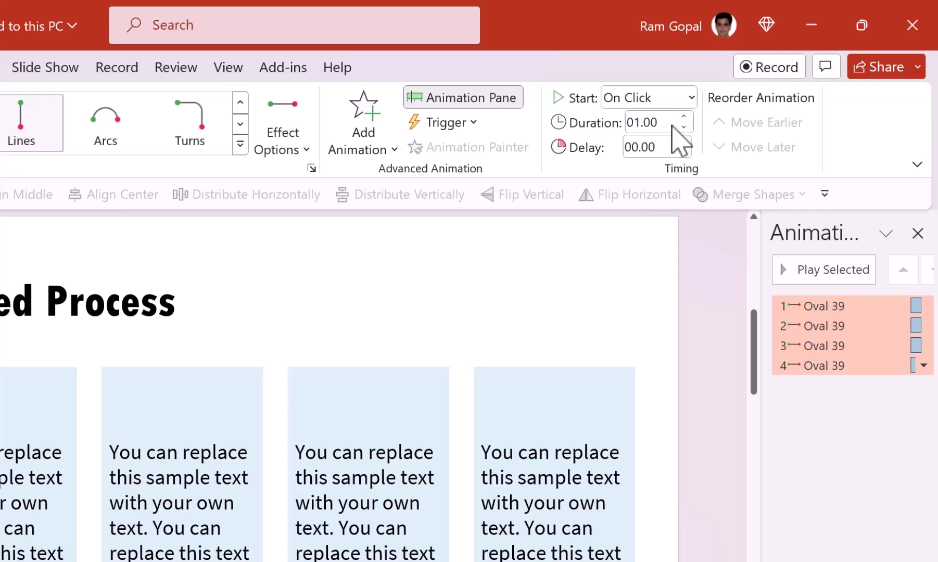
# Step: Give the ball movements a 0-second smooth end and a 0.37-second bounce end
pyautogui.click(924, 366)
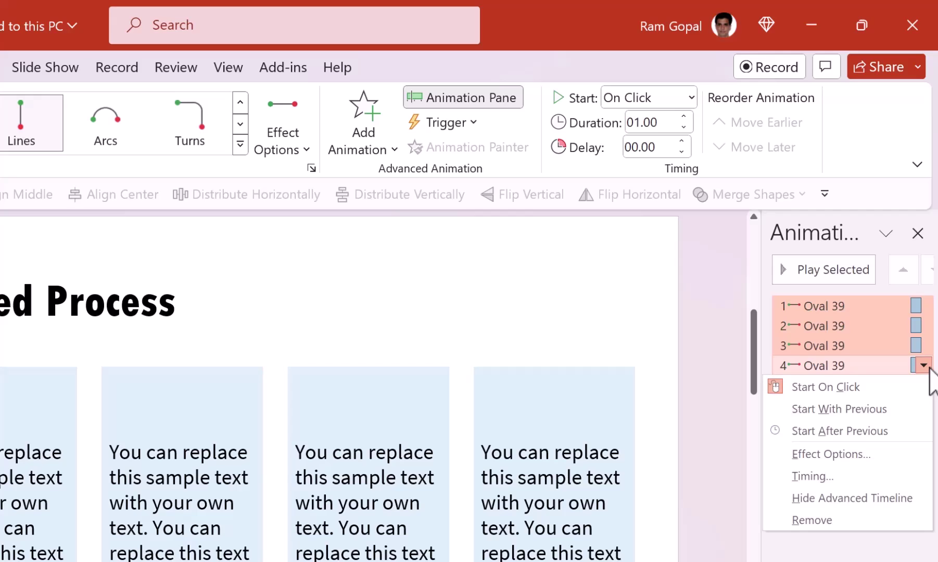
pyautogui.click(859, 457)
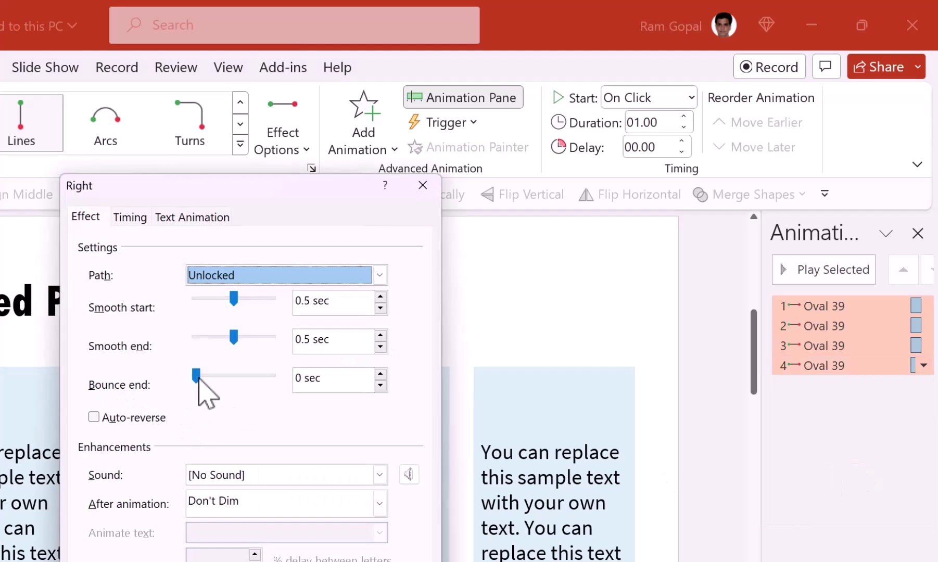
pyautogui.click(224, 376)
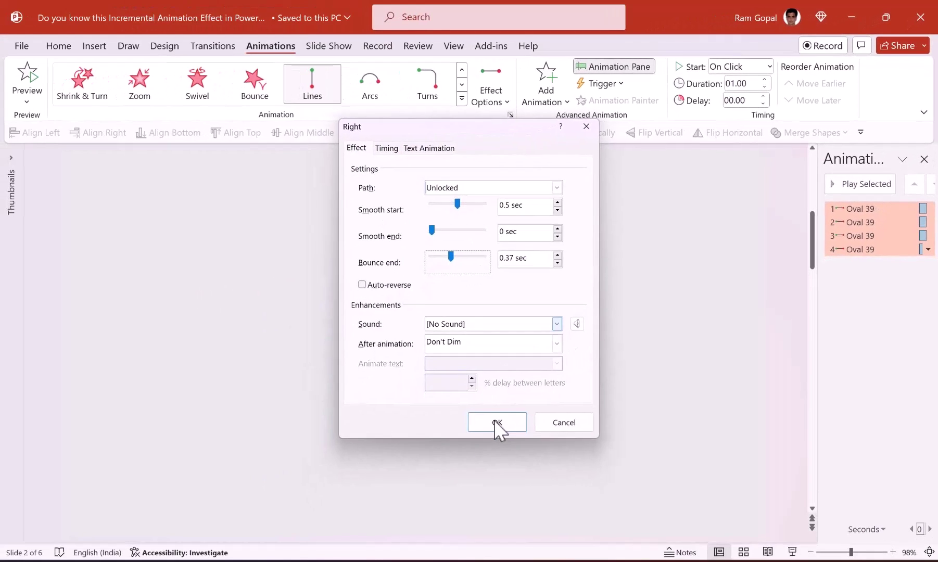
pyautogui.click(497, 423)
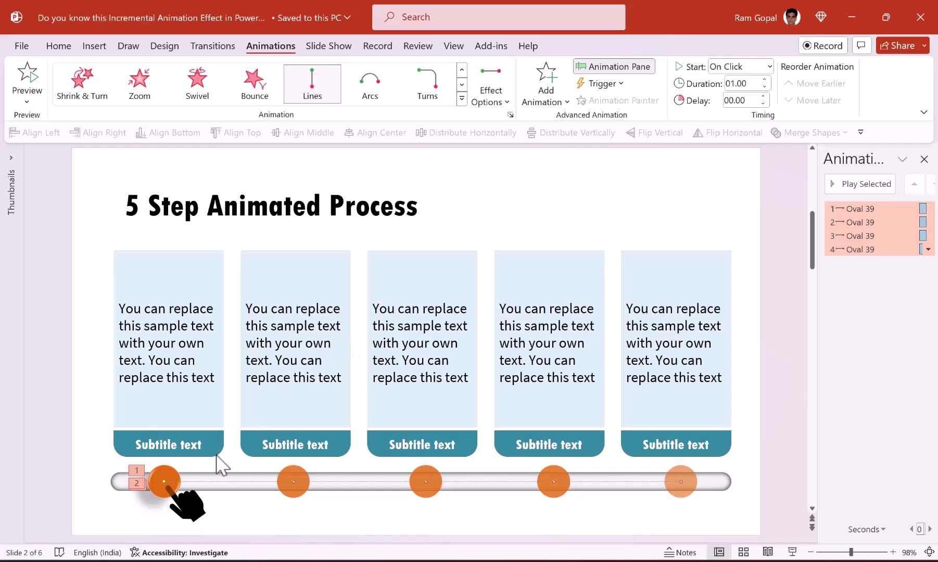
# Step: Copy the ball's motion animations onto the hand icon with Animation Painter
pyautogui.click(167, 475)
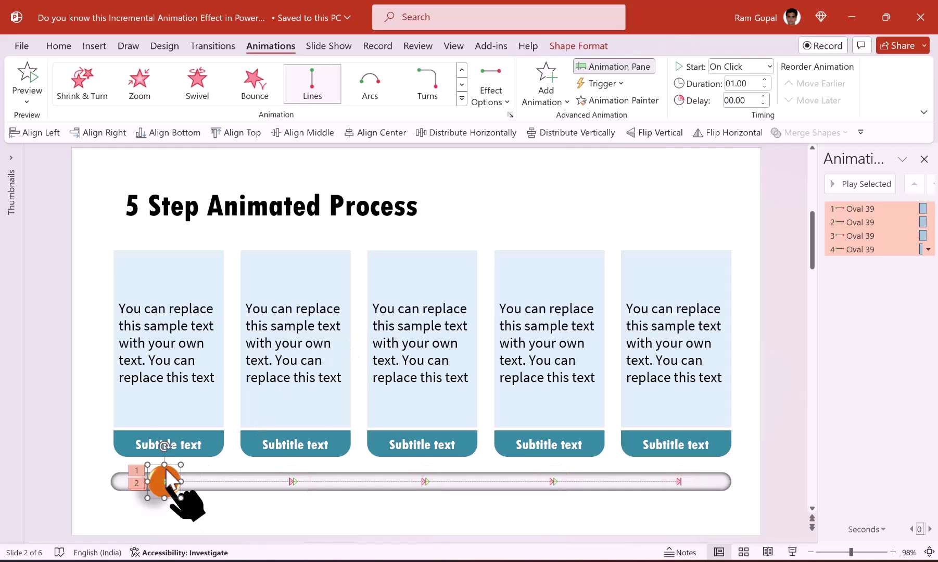
pyautogui.click(626, 102)
pyautogui.click(190, 508)
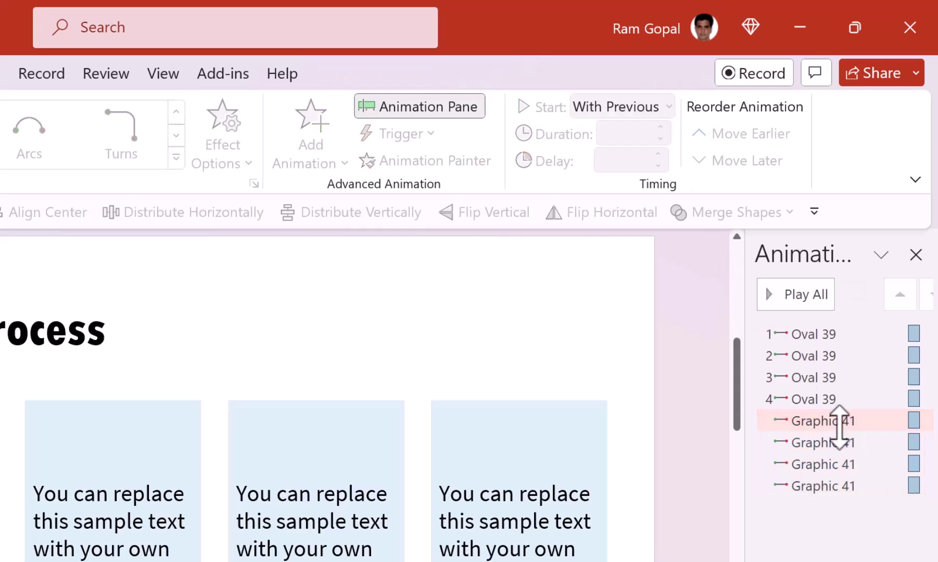
# Step: Reorder the hand moves in the Animation Pane so each follows its matching ball step
pyautogui.moveTo(821, 422); pyautogui.dragTo(846, 346)
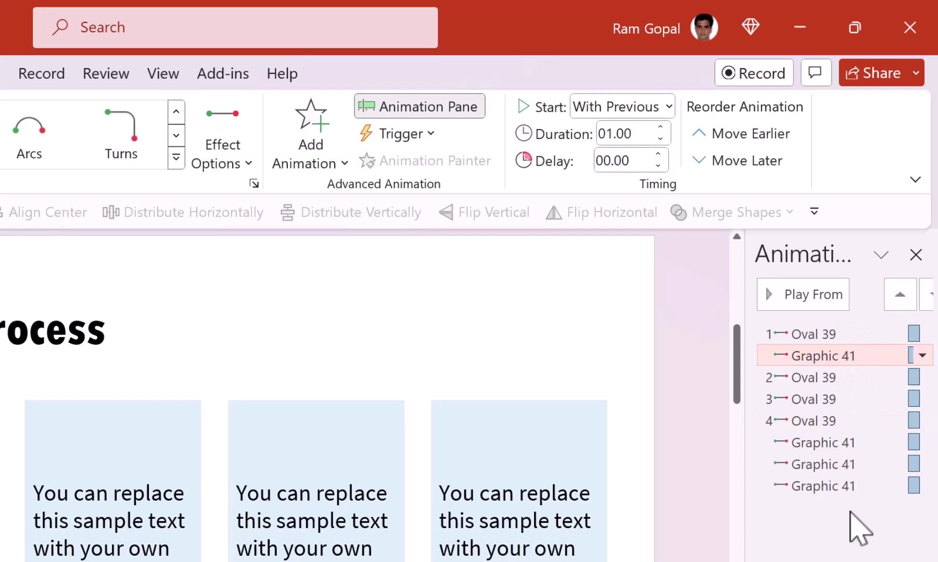
pyautogui.moveTo(822, 447); pyautogui.dragTo(849, 379)
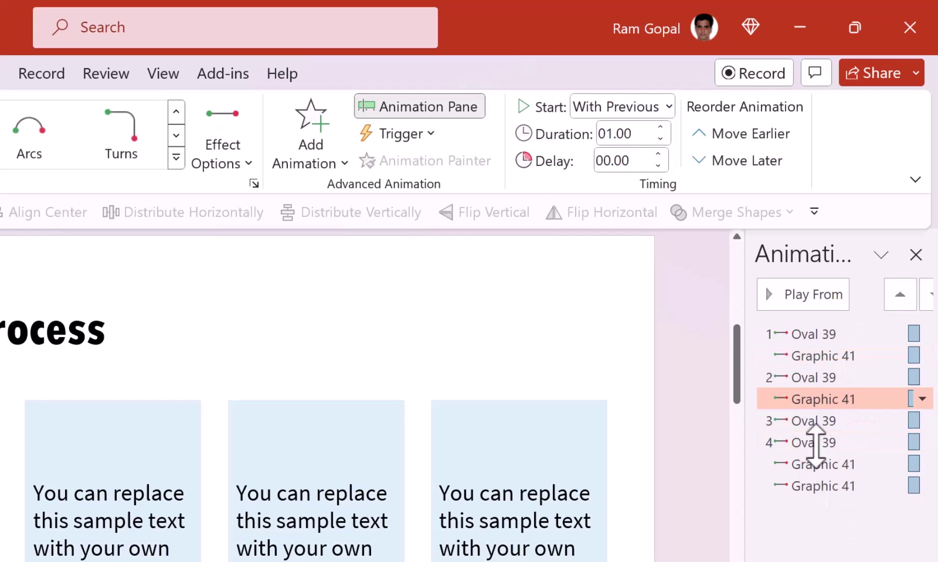
pyautogui.moveTo(821, 464); pyautogui.dragTo(831, 436)
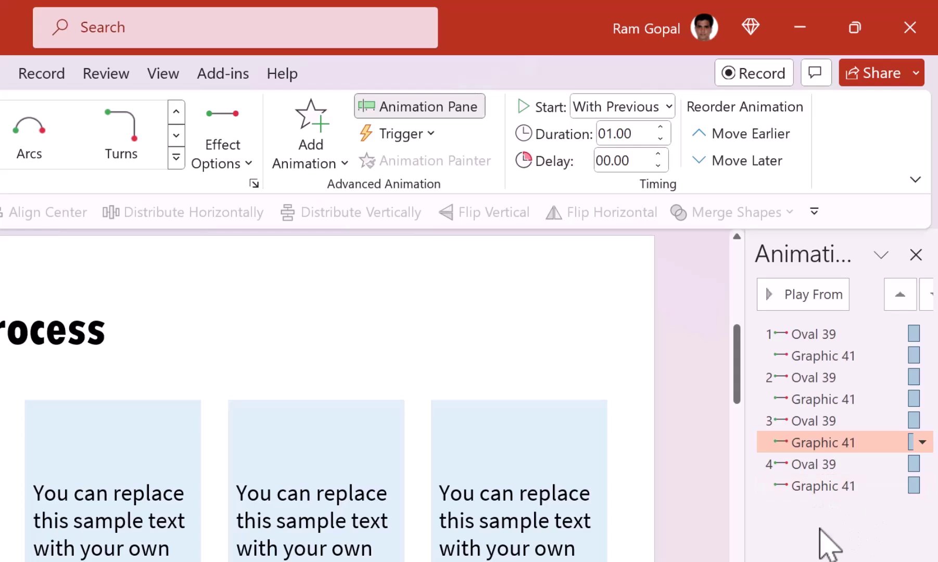
pyautogui.click(828, 554)
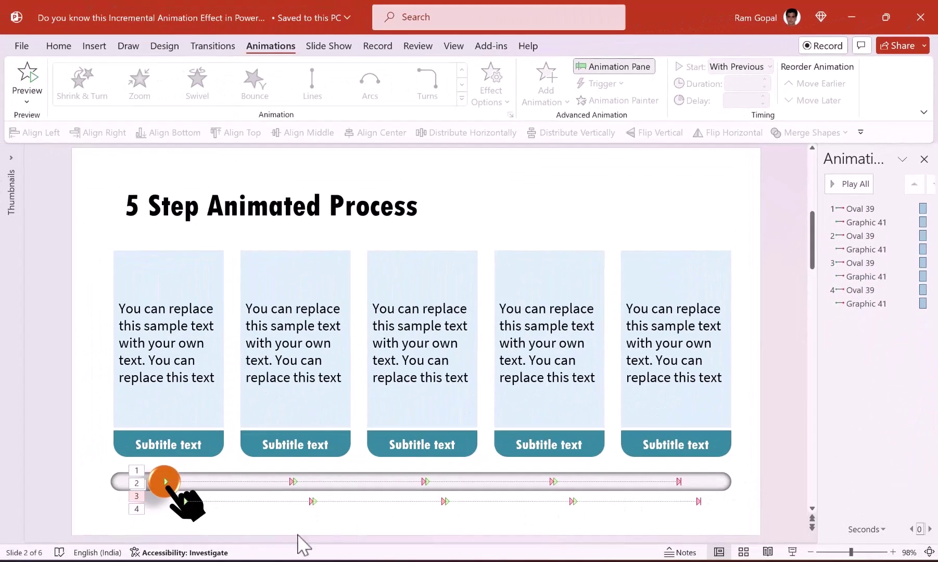
# Step: Add a Rise Up entrance effect to the hand icon from More Entrance Effects
pyautogui.click(193, 519)
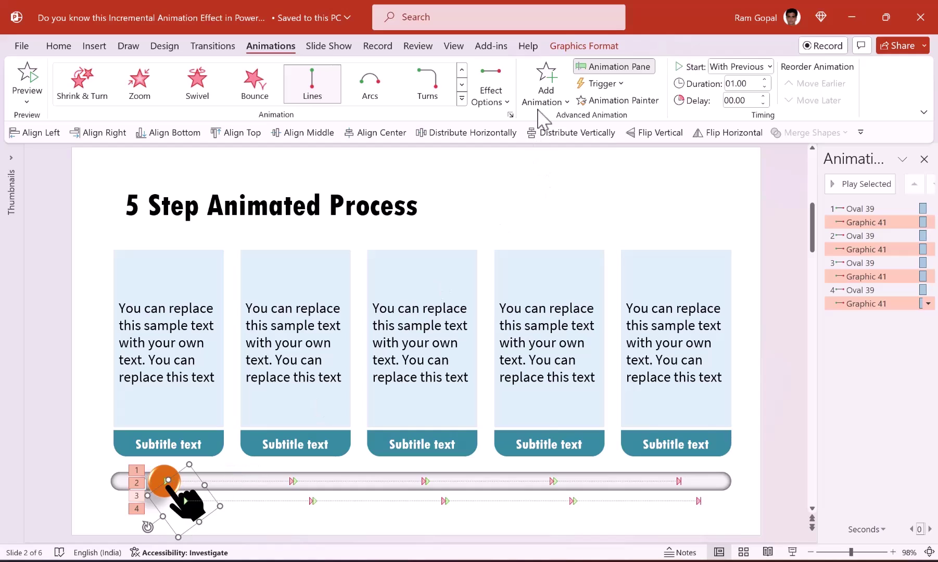
pyautogui.click(546, 96)
pyautogui.click(577, 481)
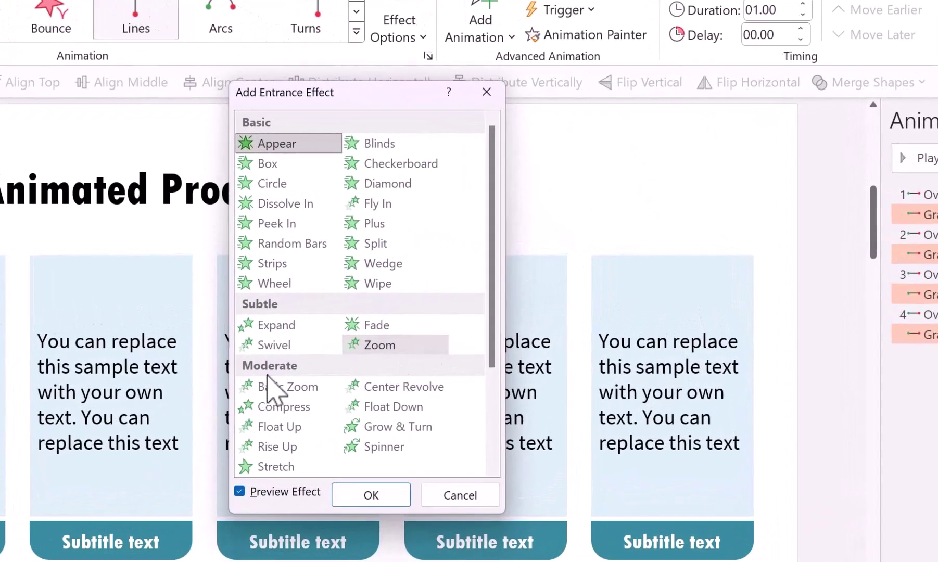
pyautogui.click(276, 448)
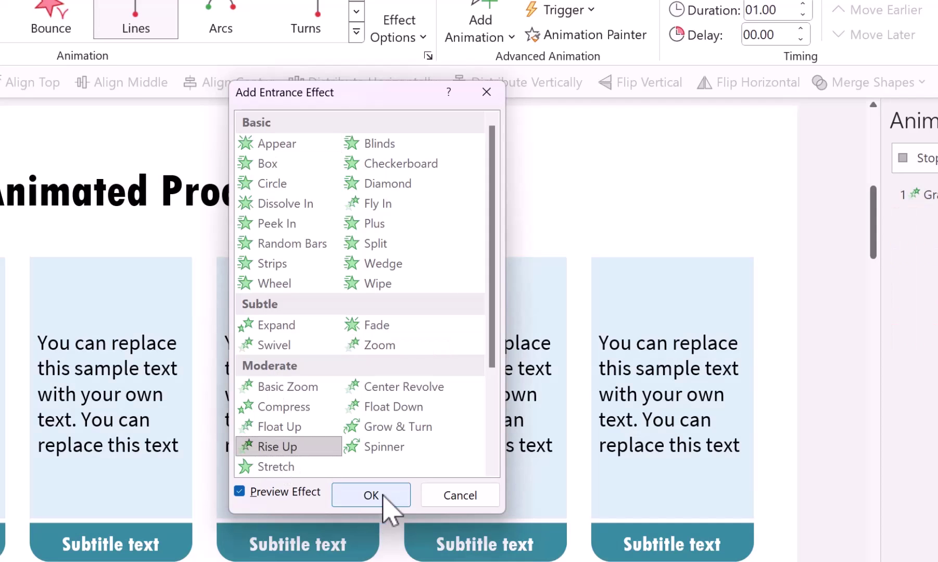
pyautogui.click(384, 495)
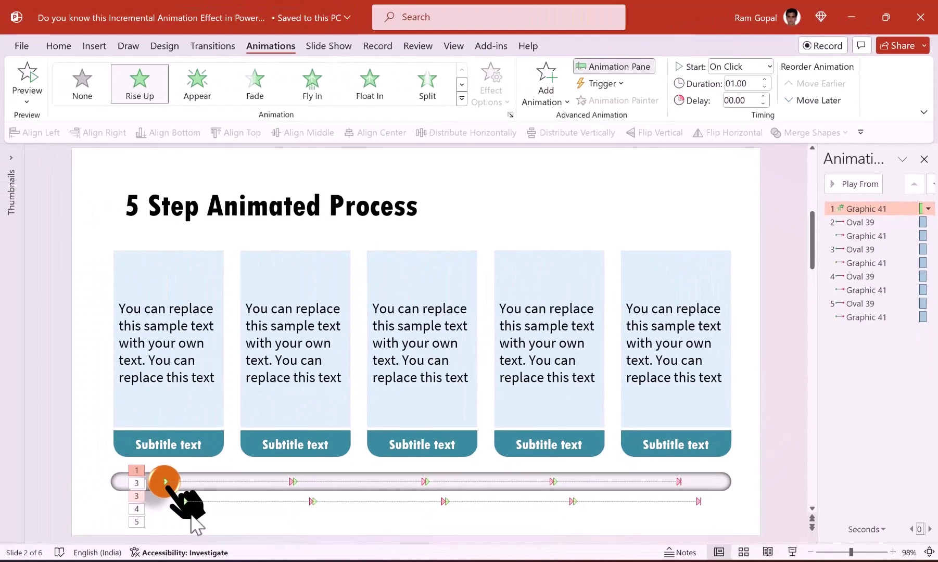
# Step: Apply the Wipe entrance effect to the first card's text box
pyautogui.click(212, 401)
pyautogui.click(213, 401)
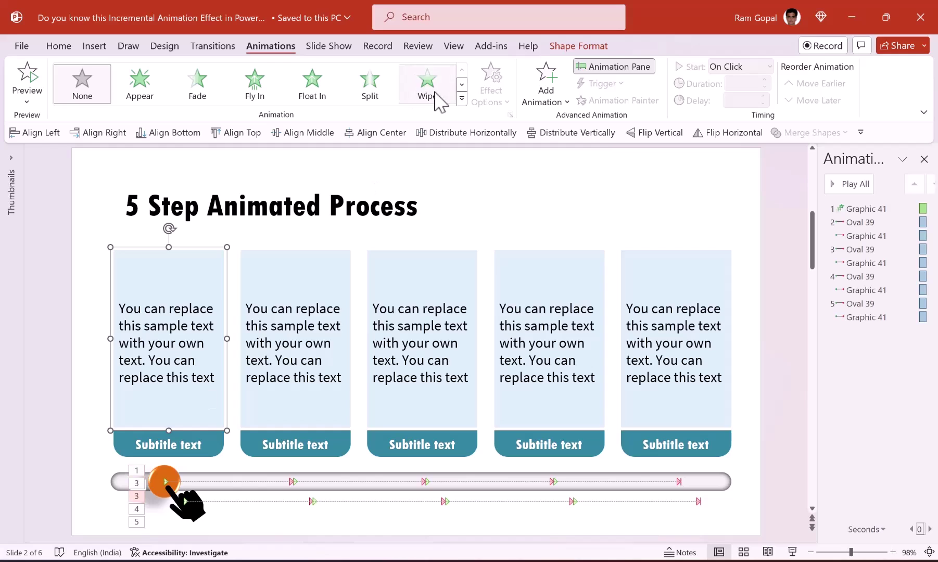
pyautogui.click(427, 94)
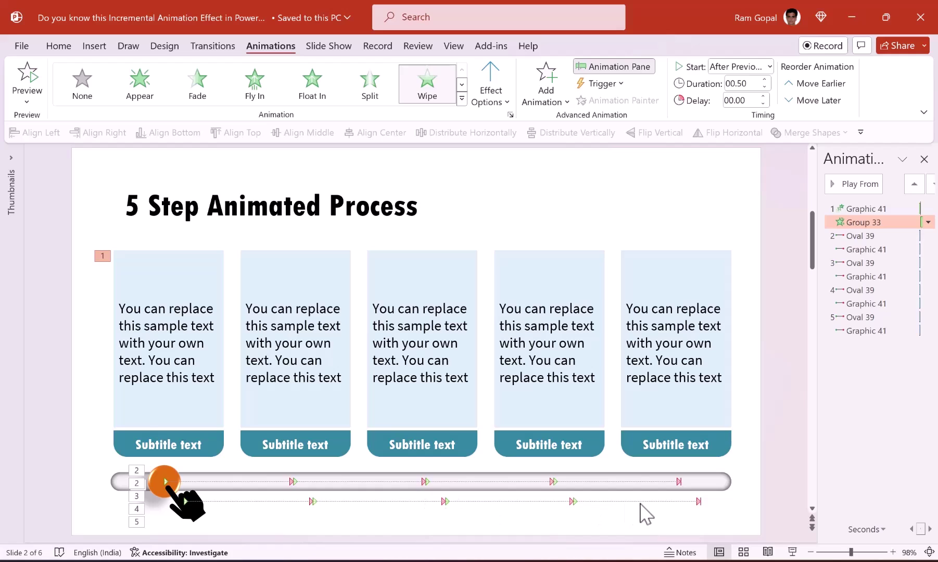
# Step: Apply a Wipe entrance to cards two through five together, starting After Previous
pyautogui.click(331, 266)
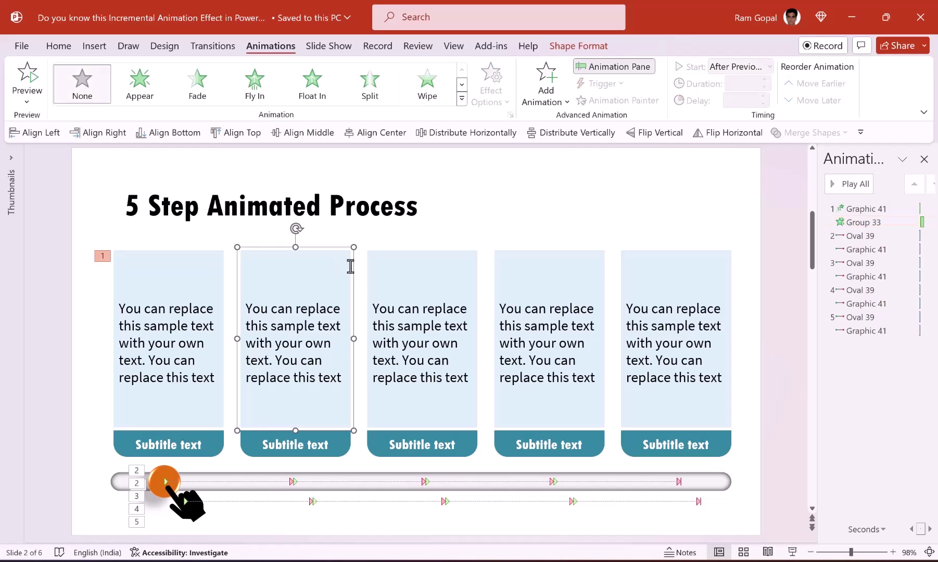
pyautogui.keyDown('shift'); pyautogui.click(398, 269); pyautogui.keyUp('shift')
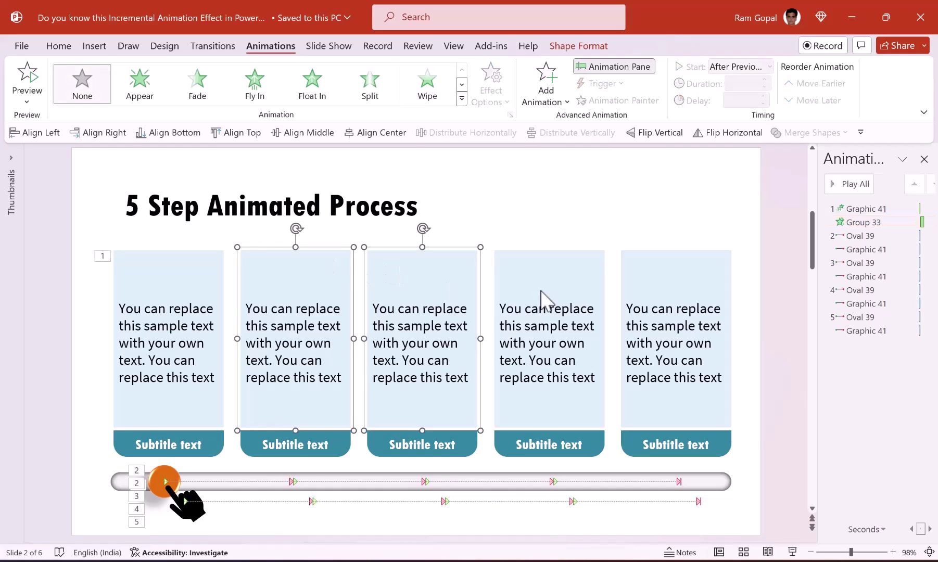
pyautogui.keyDown('shift'); pyautogui.click(541, 267); pyautogui.keyUp('shift')
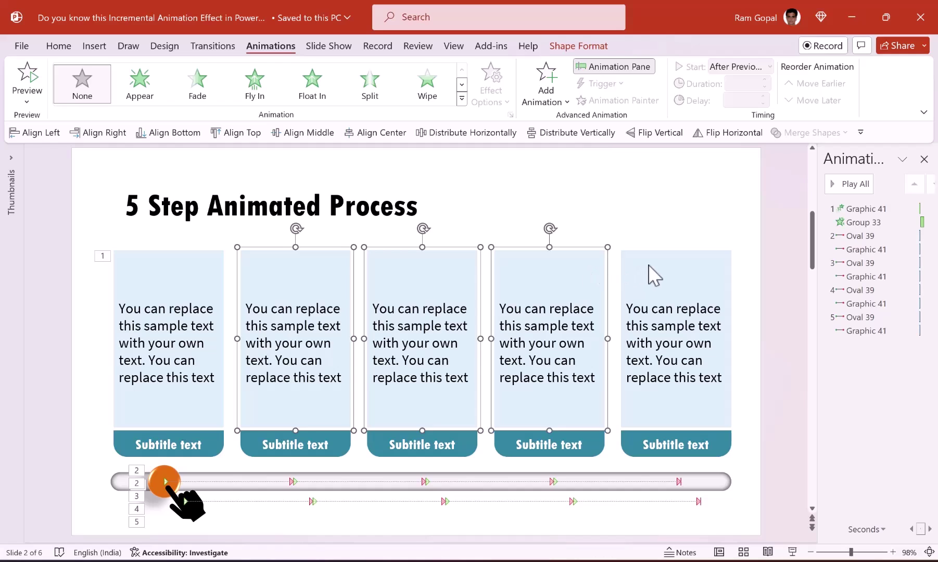
pyautogui.keyDown('shift'); pyautogui.click(649, 266); pyautogui.keyUp('shift')
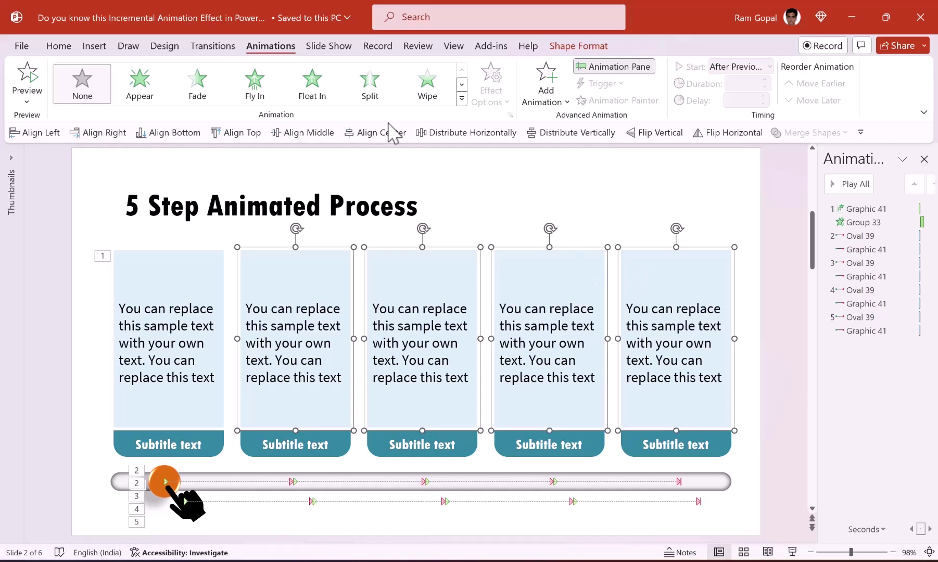
pyautogui.click(427, 102)
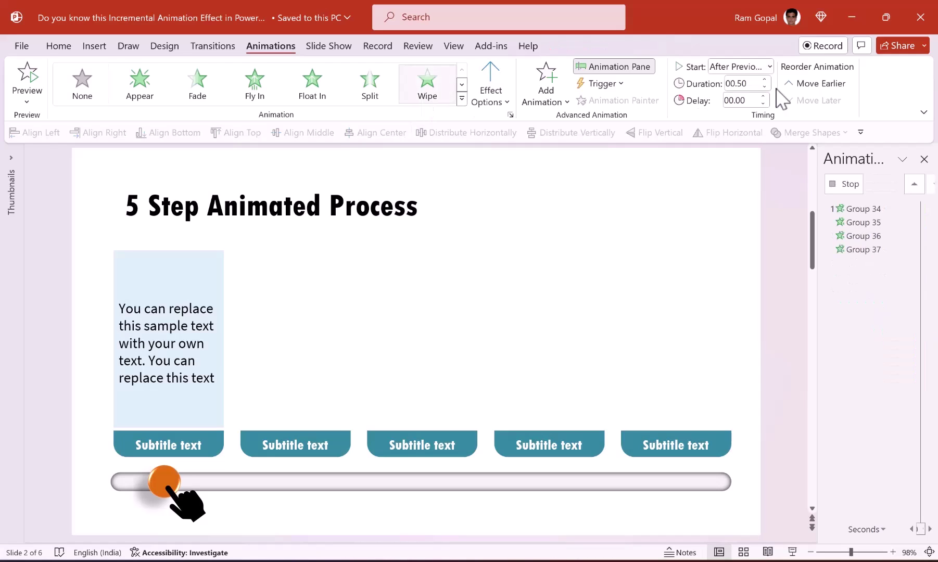
pyautogui.click(737, 67)
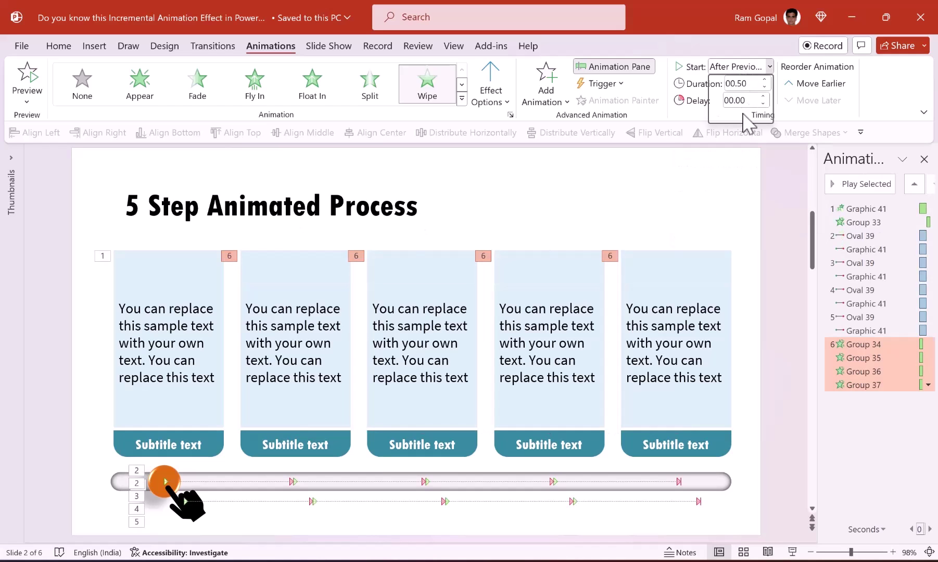